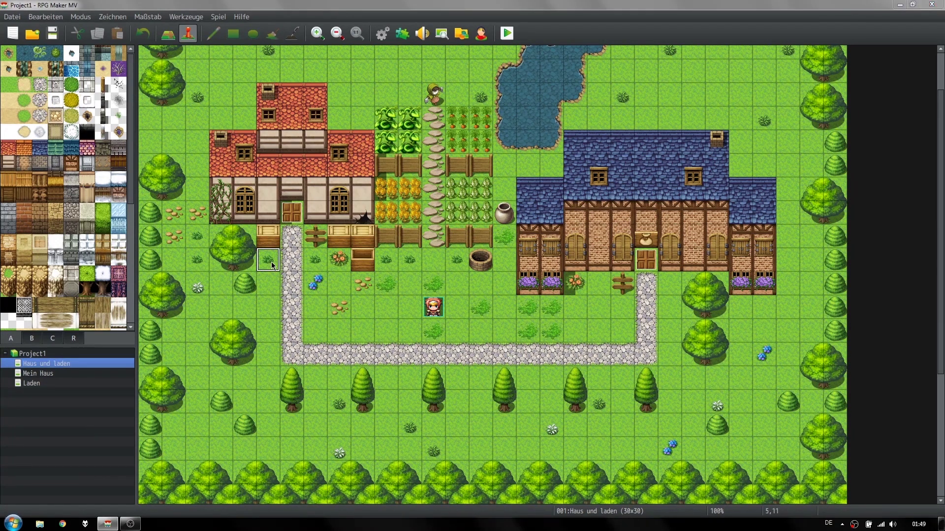
Step: Create a new event beside the house using the blonde Actor1 character graphic
double_click(270, 262)
double_click(264, 289)
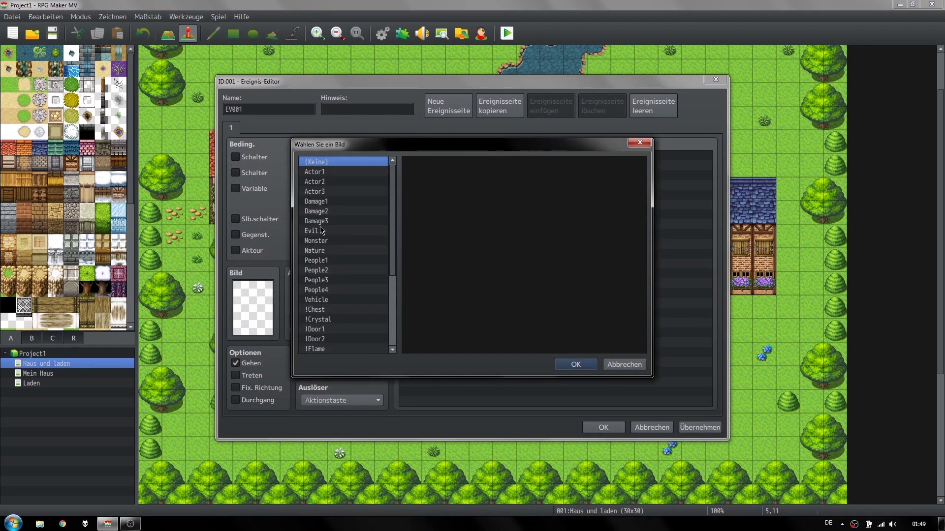
left_click(347, 172)
double_click(482, 216)
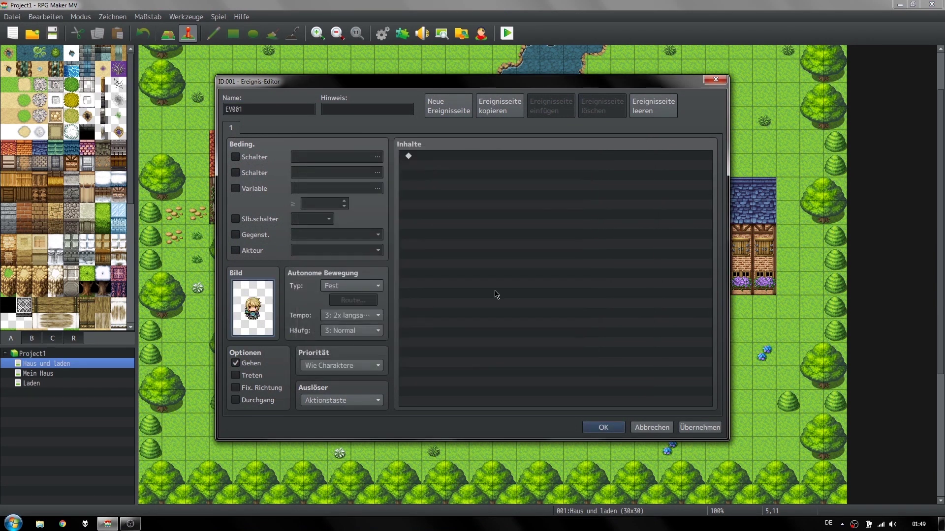
Step: Add the message 'Hey, möchtest du das Haus kaufen?' followed by a Ja/Nein choice
double_click(544, 250)
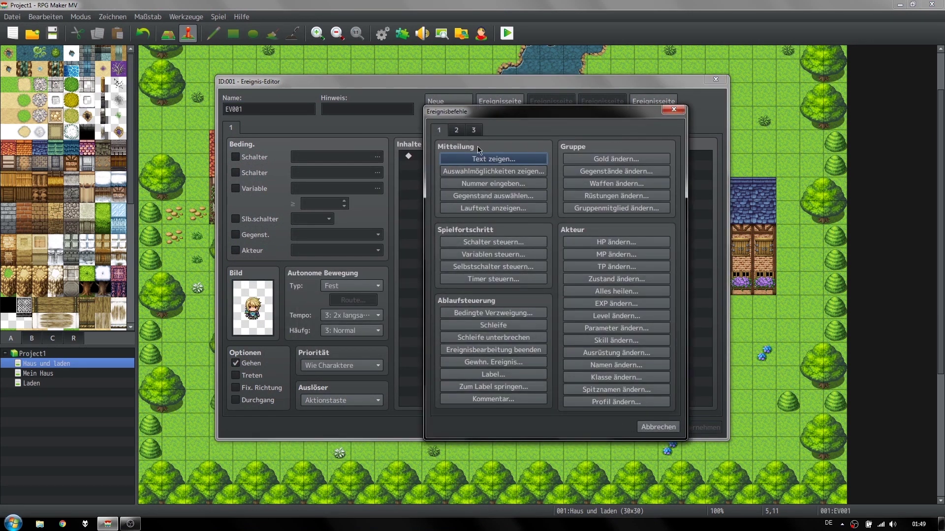
left_click(472, 159)
type("Hey, möchtest du das Haus kaufen?")
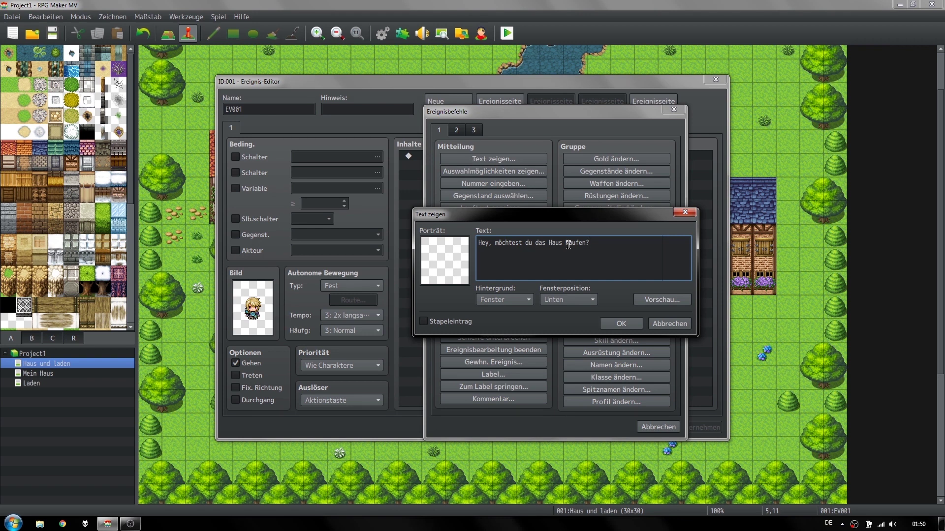
left_click(621, 323)
double_click(534, 242)
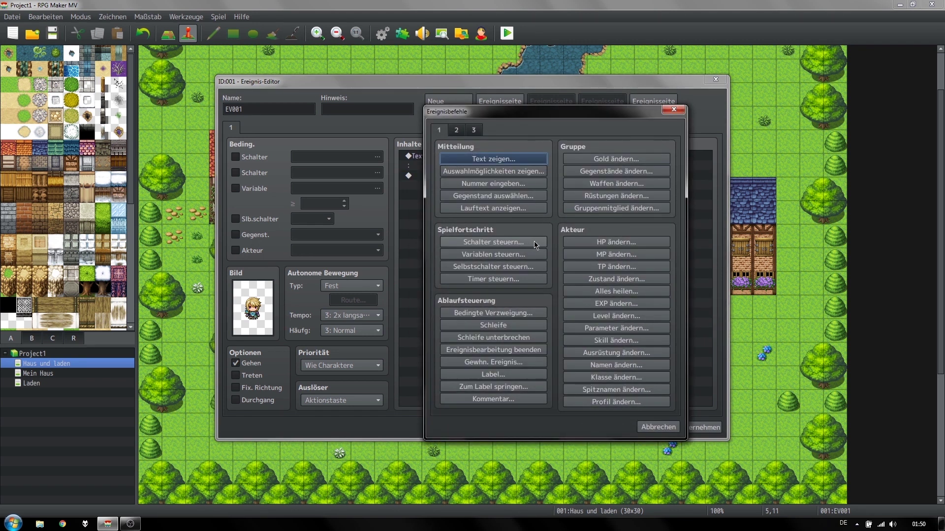
left_click(489, 172)
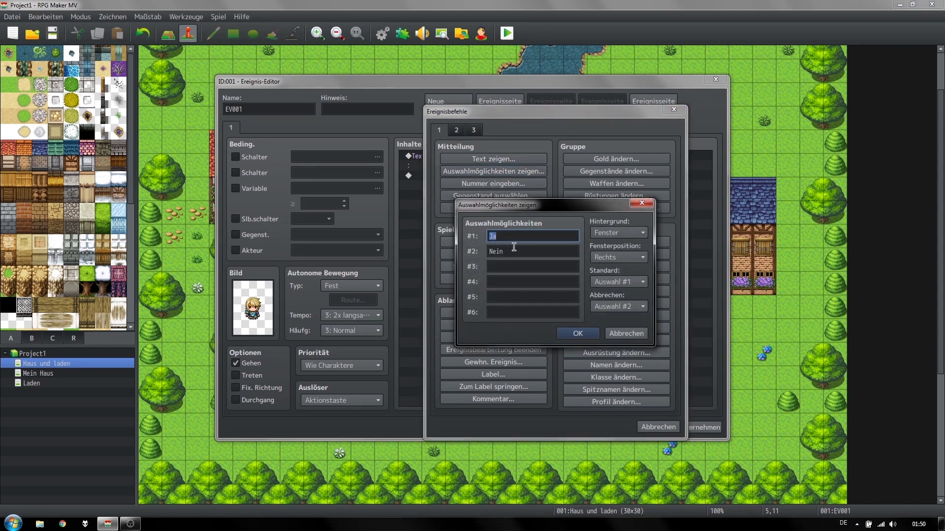
Step: Confirm the Ja/Nein choices and add a second line 'Es kostet 1€?' to the question
left_click(575, 333)
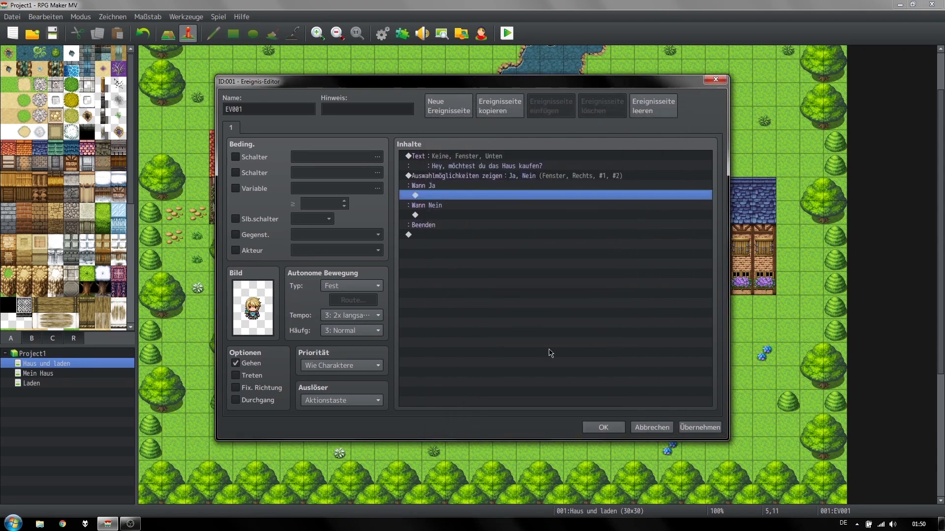
double_click(491, 162)
key("Return")
type("Es")
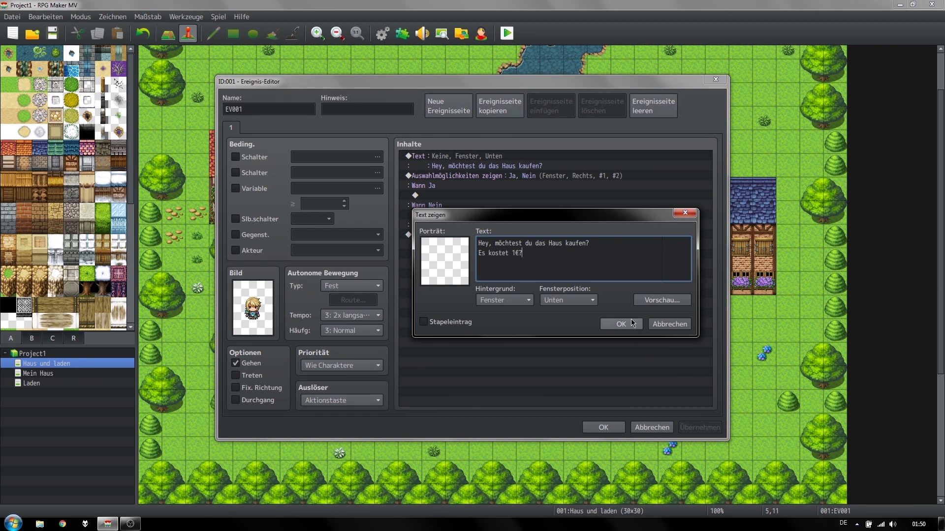
left_click(621, 324)
Step: Under Ja, add a condition checking Gold against 1 with an Else branch
double_click(447, 206)
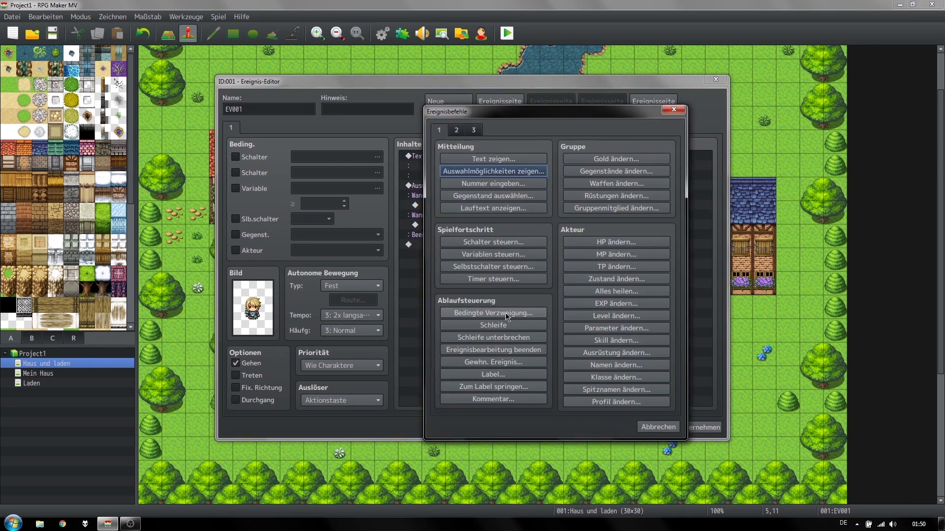
left_click(508, 313)
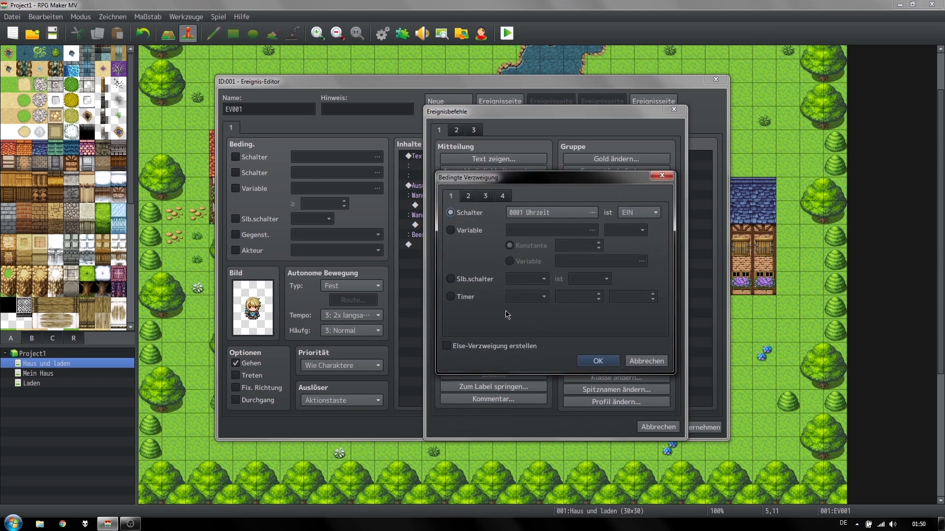
left_click(469, 197)
left_click(482, 200)
left_click(501, 197)
left_click(450, 213)
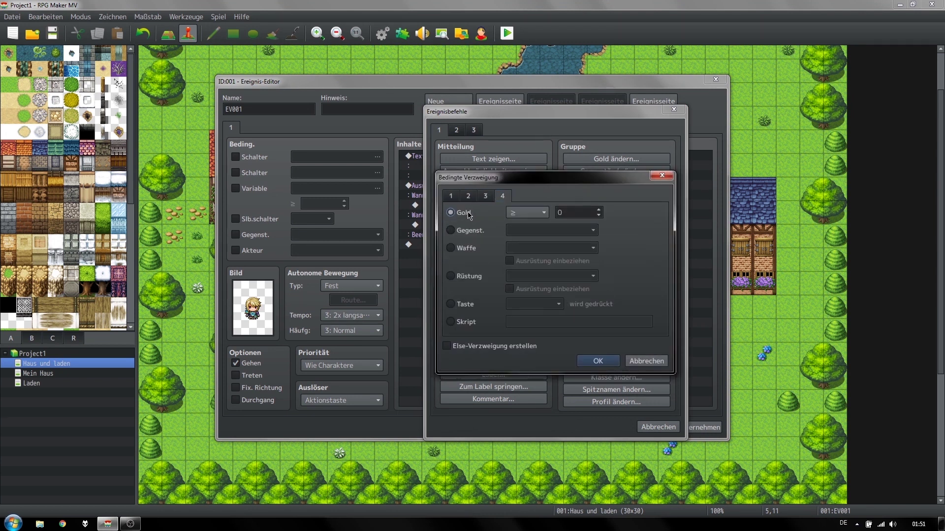
left_click(601, 212)
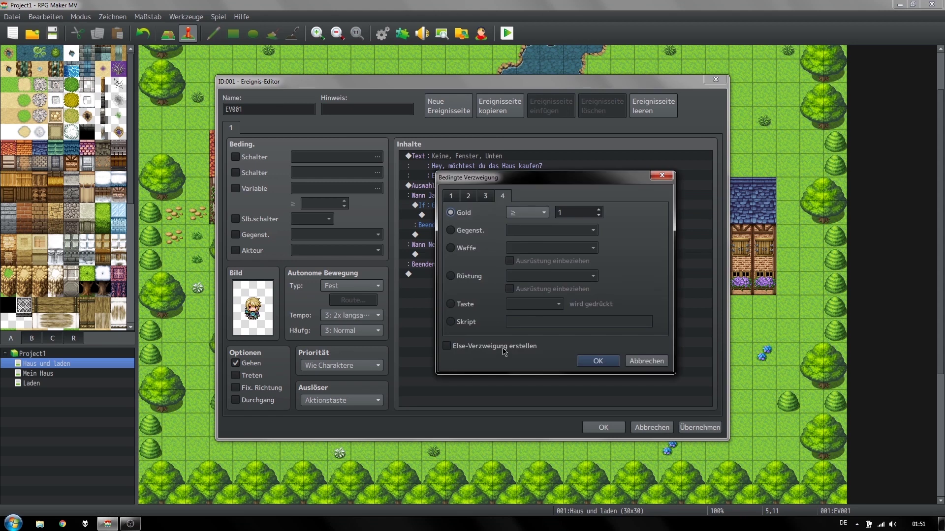
left_click(505, 349)
Step: Copy the question message into the Gold branch and rewrite it as 'Du hast nicht genügend geld!'
left_click(593, 361)
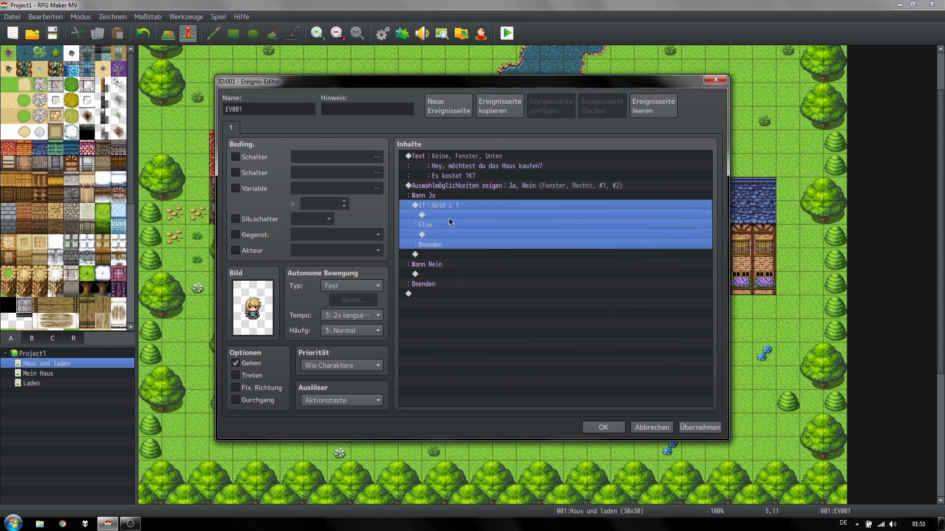
left_click(462, 161)
key("ctrl+c")
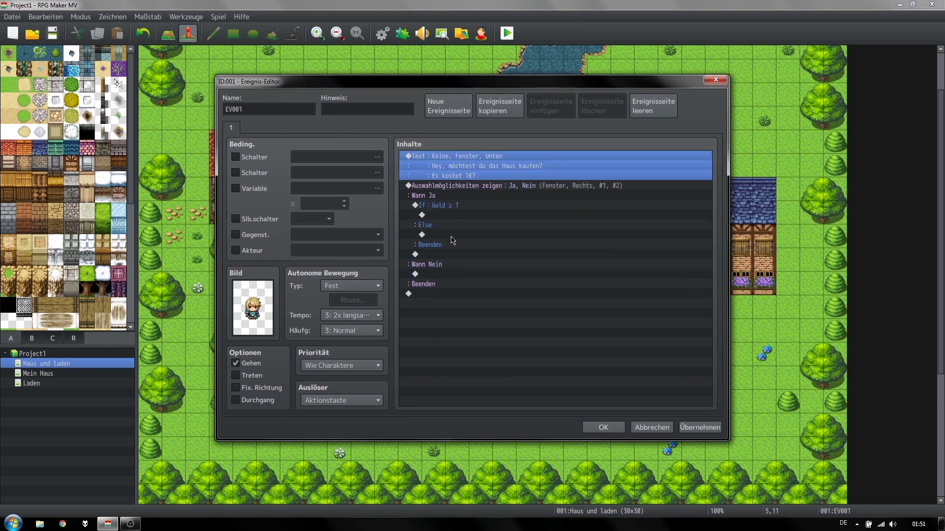
left_click(478, 215)
key("ctrl+v")
double_click(478, 219)
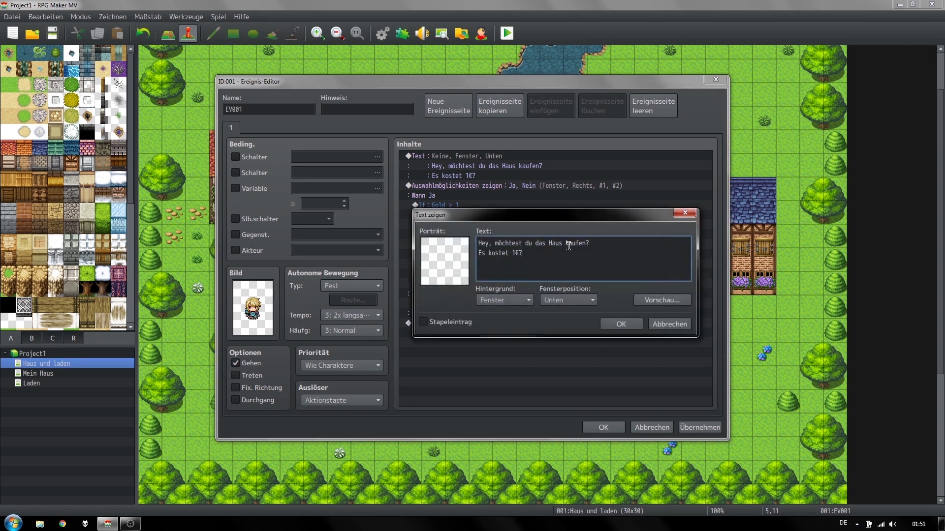
type("Du hast nicht genügend geld!")
left_click(621, 324)
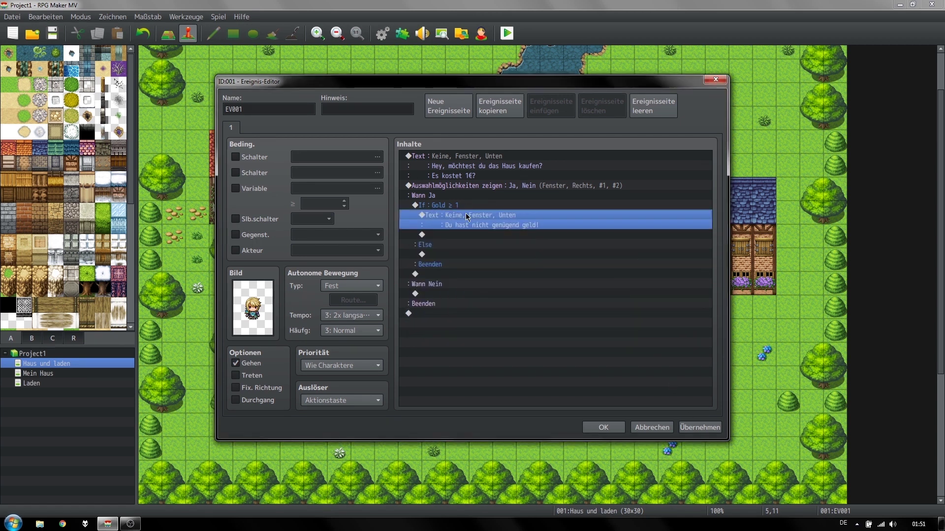
Step: Paste a message under Else reading 'Okay!Das Haus gehört nun dir!' and apply the edits
left_click(467, 252)
key("ctrl+v")
double_click(495, 261)
left_click_drag(593, 253, 451, 241)
type("Okay!Das Haus gehört nun di")
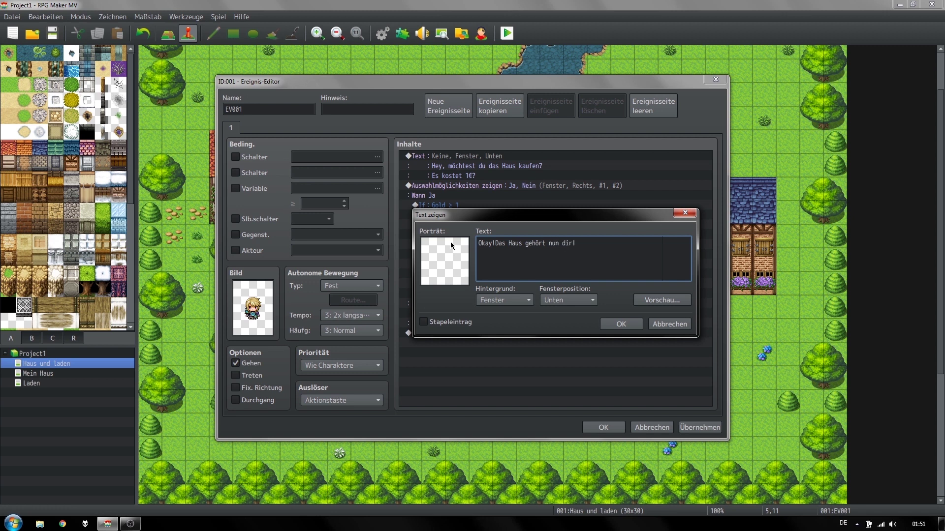
left_click(619, 323)
left_click(700, 427)
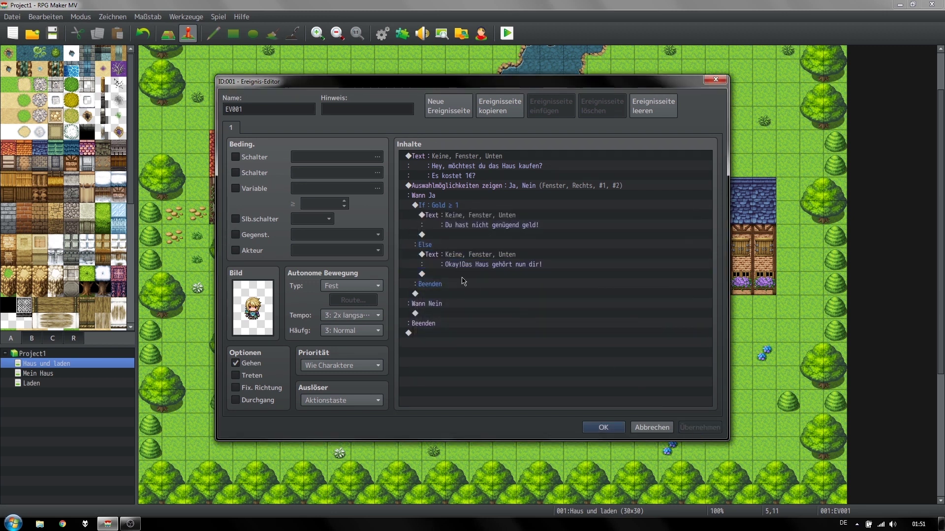
double_click(465, 273)
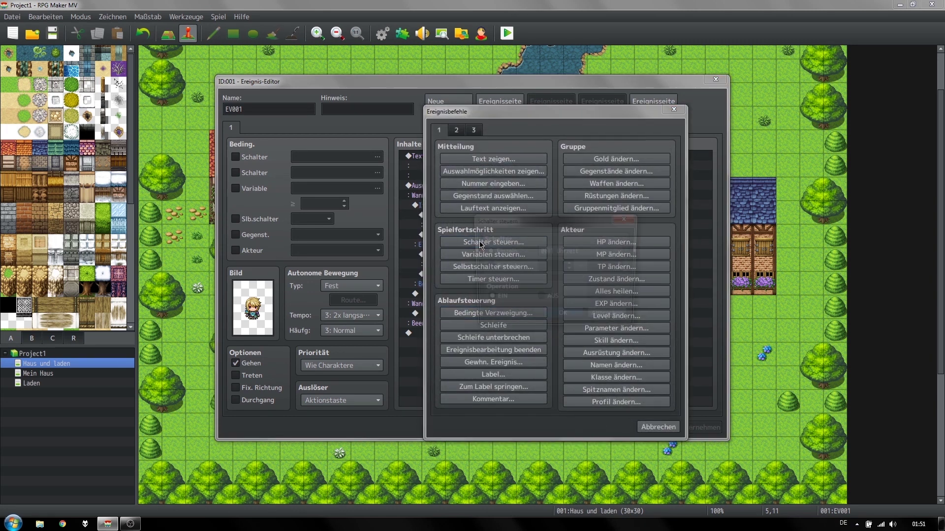
Step: After buying, turn on switch 0002, renamed 'Haus gekauft'
left_click(541, 242)
left_click(546, 251)
left_click(573, 178)
left_click(610, 369)
type("Hau")
type("t")
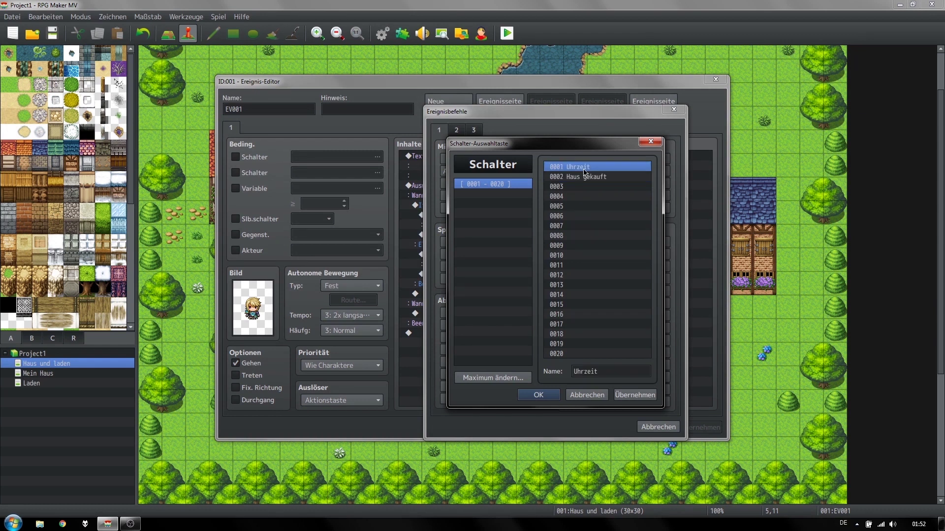
left_click(539, 395)
left_click(550, 319)
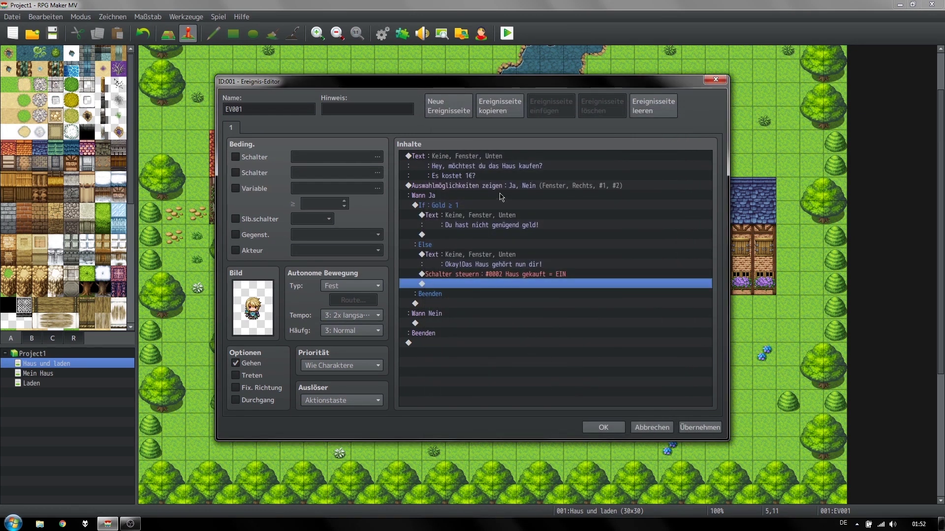
Step: Reply 'Schade' under Nein, save the event, and start a new event on tile 11,11
left_click(490, 160)
left_click(461, 323)
key("ctrl+v")
double_click(461, 324)
key("ctrl+a")
type("Schade")
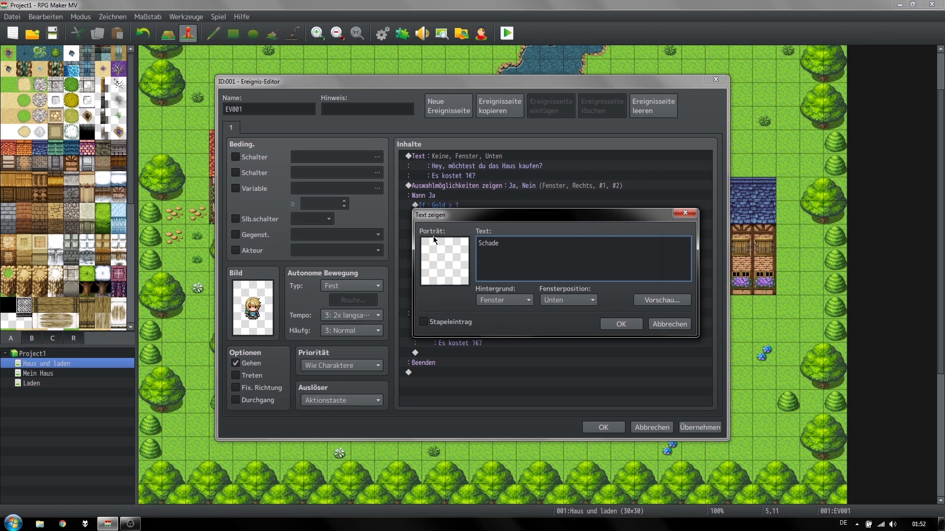
left_click(620, 324)
left_click(590, 427)
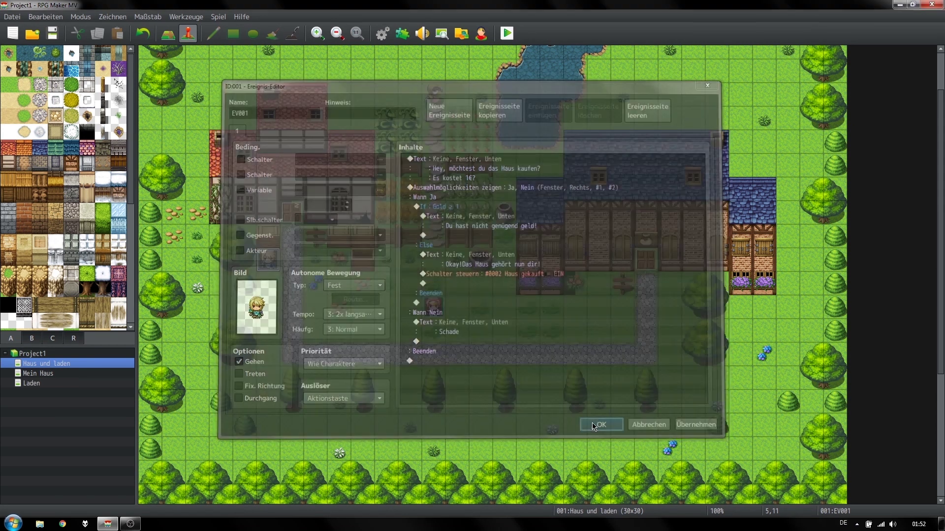
double_click(405, 263)
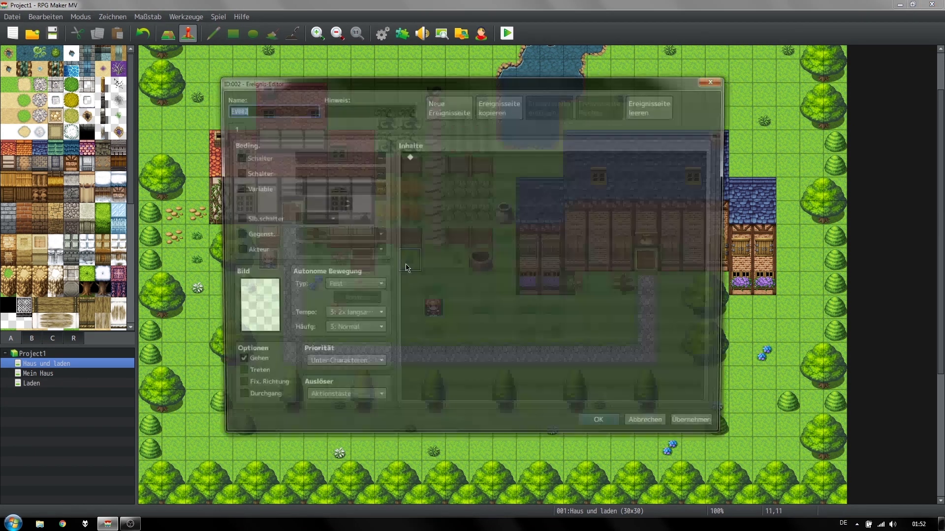
Step: Set the new event's graphic, then playtest failing to buy the house and visiting the magic circle
double_click(253, 308)
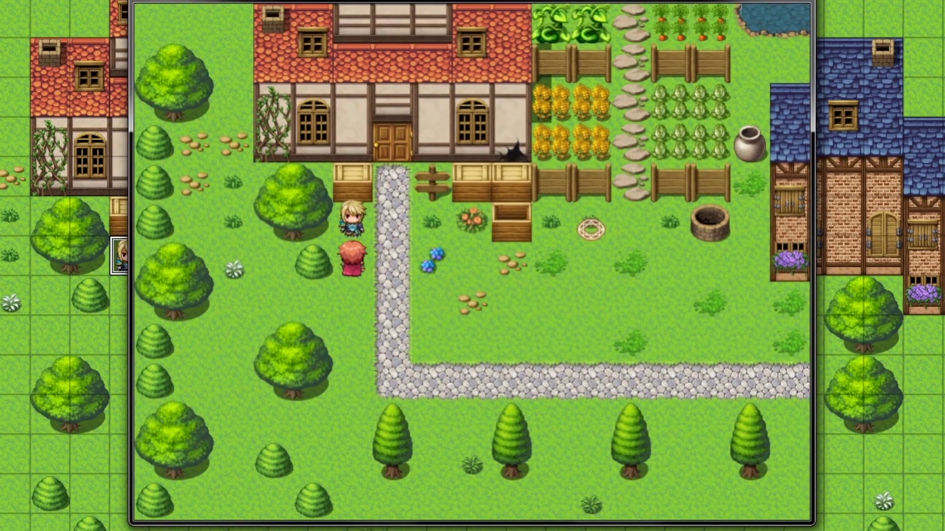
key("Return")
key("Return")
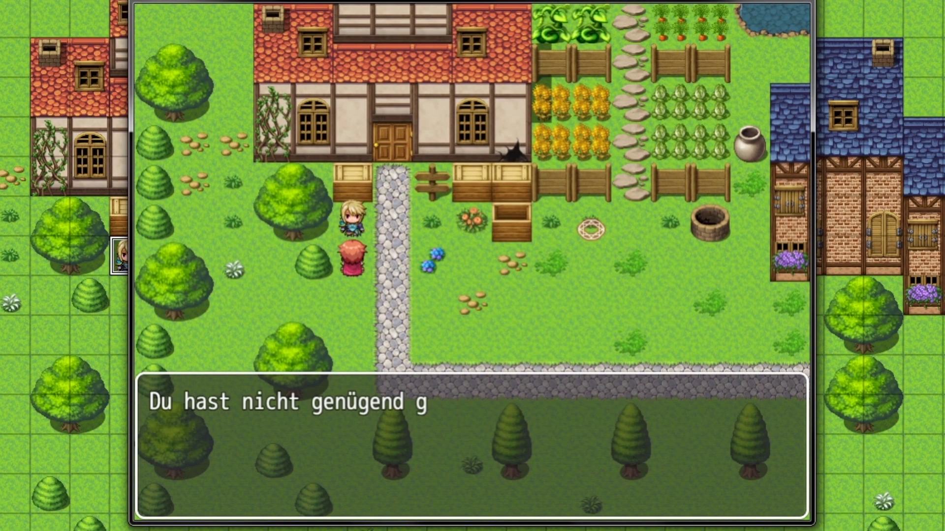
key("Return")
key("Right")
key("Right")
key("Right")
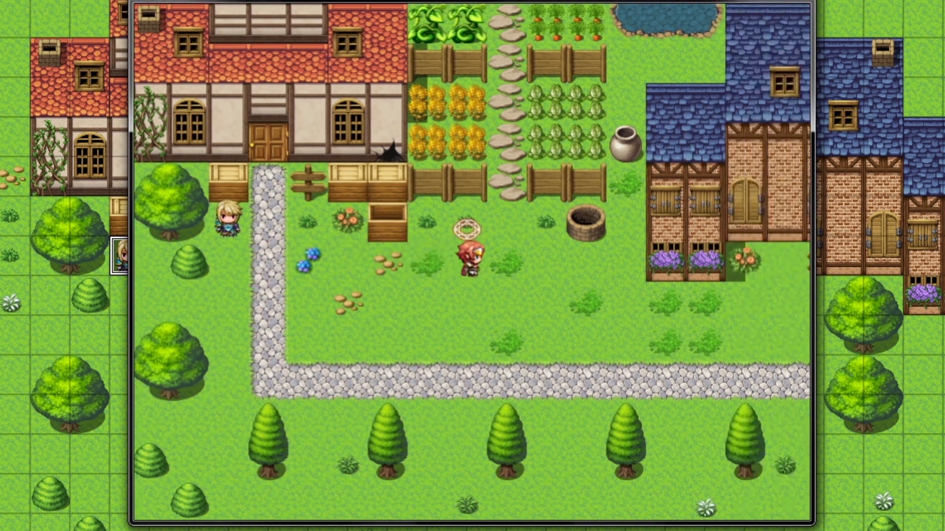
key("Right")
key("Up")
key("Return")
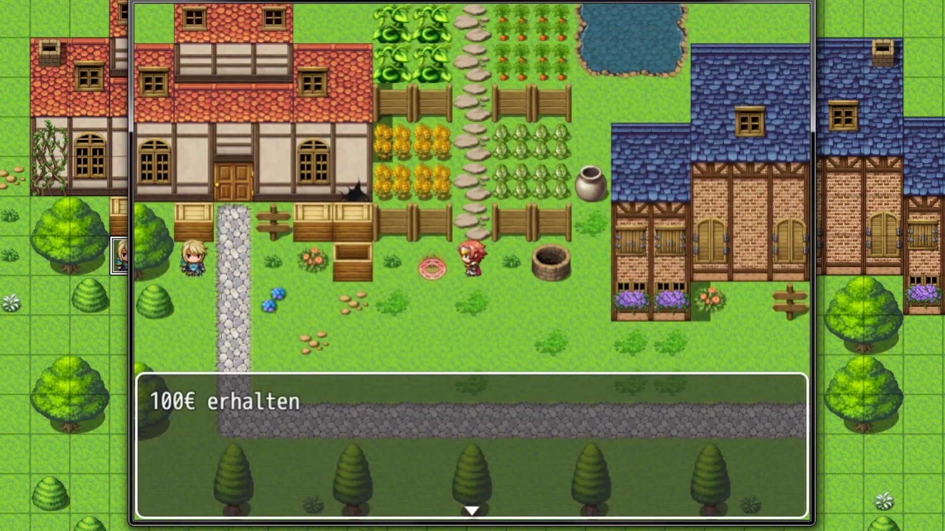
key("Return")
Step: Return to the seller, buy the house, and walk in through the door
key("Down")
key("Down")
key("Left")
key("Left")
key("Left")
key("Left")
key("Left")
key("Left")
key("Up")
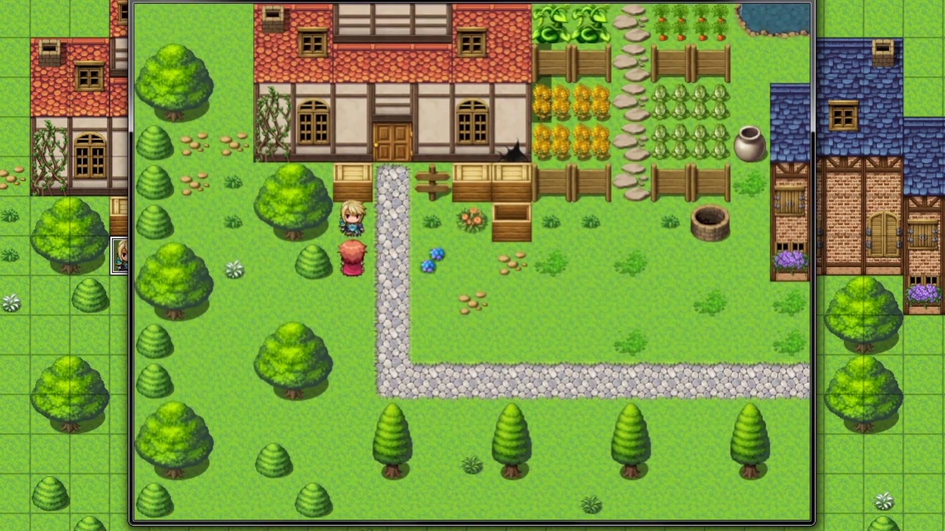
key("Return")
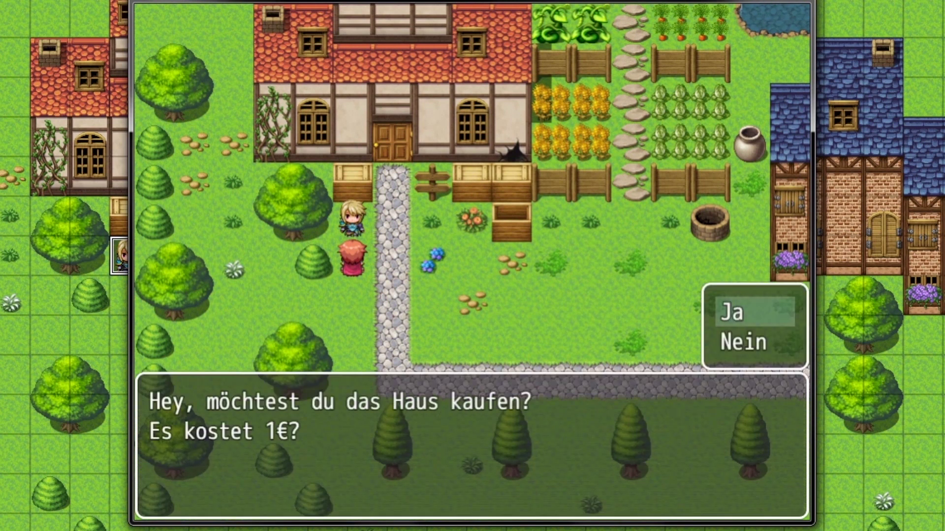
key("Return")
key("Return")
key("Right")
key("Up")
key("Up")
key("Up")
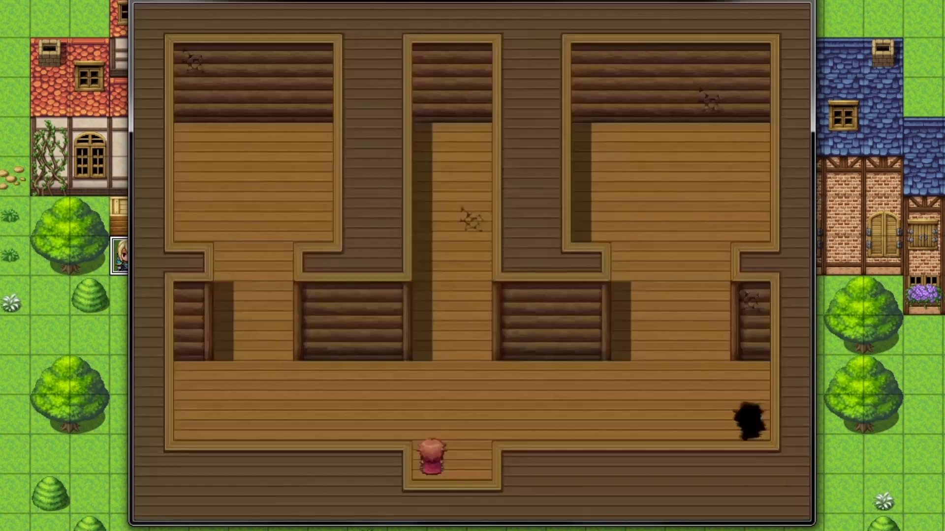
Step: Explore the hall, central corridor and top-left room of the house
key("Up")
key("Up")
key("Right")
key("Right")
key("Right")
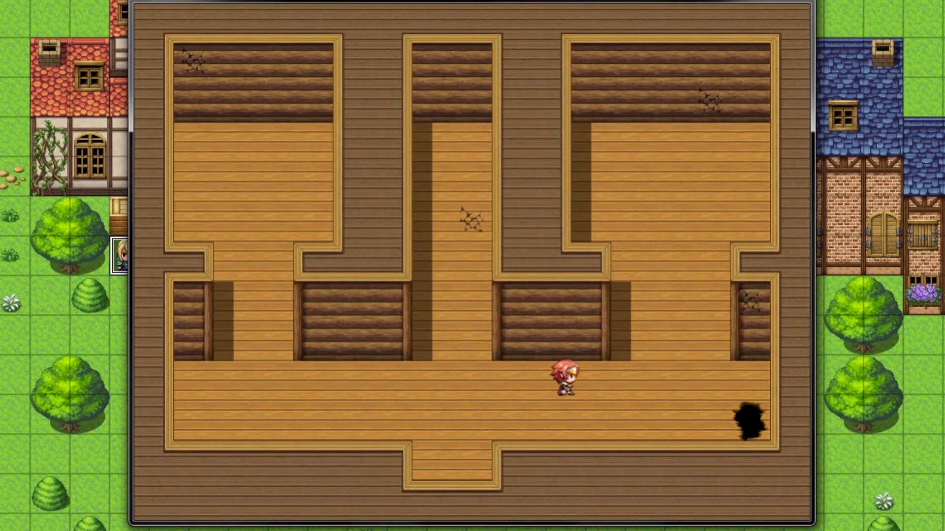
key("Left")
key("Left")
key("Left")
key("Up")
key("Up")
key("Up")
key("Up")
key("Down")
key("Down")
key("Down")
key("Down")
key("Down")
key("Left")
key("Left")
key("Left")
key("Left")
key("Left")
key("Up")
key("Up")
key("Up")
key("Up")
key("Up")
key("Right")
key("Right")
key("Left")
key("Left")
Step: End the playtest and place a green bed event in the top-left room with Wie Charaktere priority
key("alt+F4")
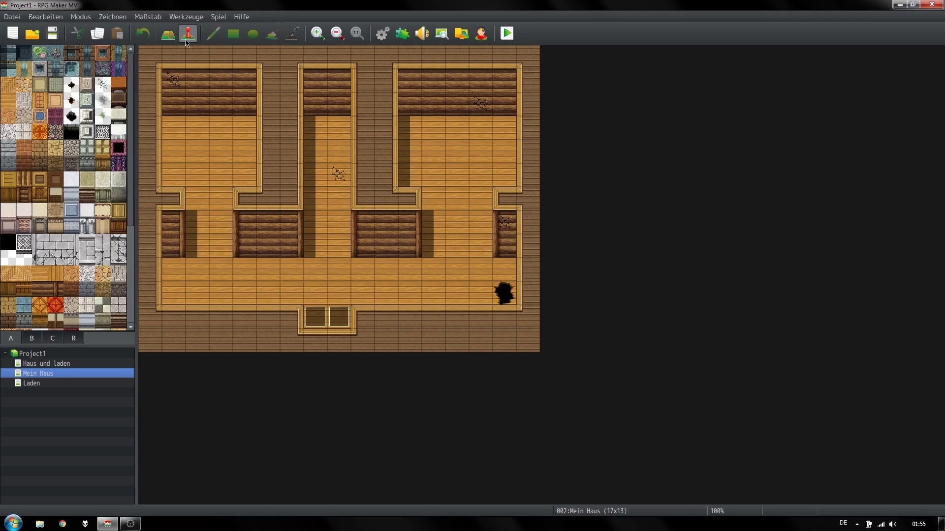
double_click(201, 155)
double_click(270, 318)
double_click(471, 295)
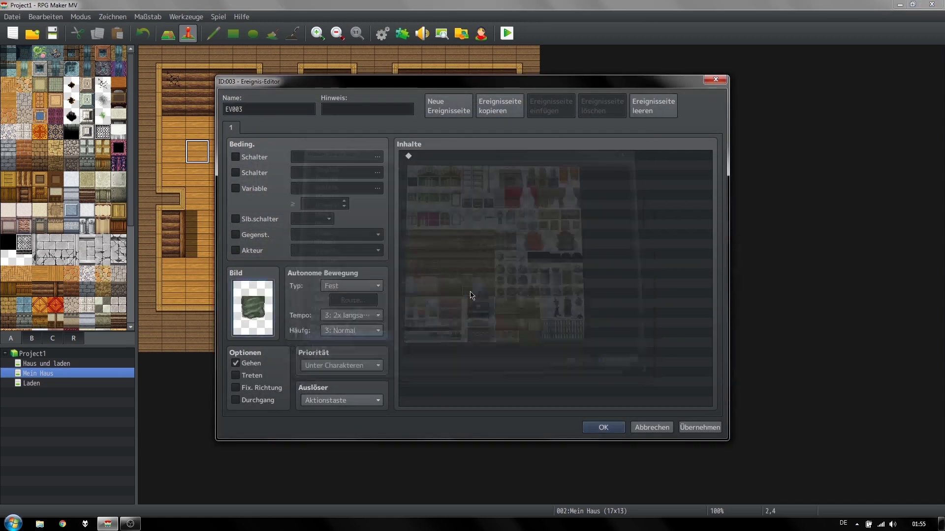
left_click(347, 365)
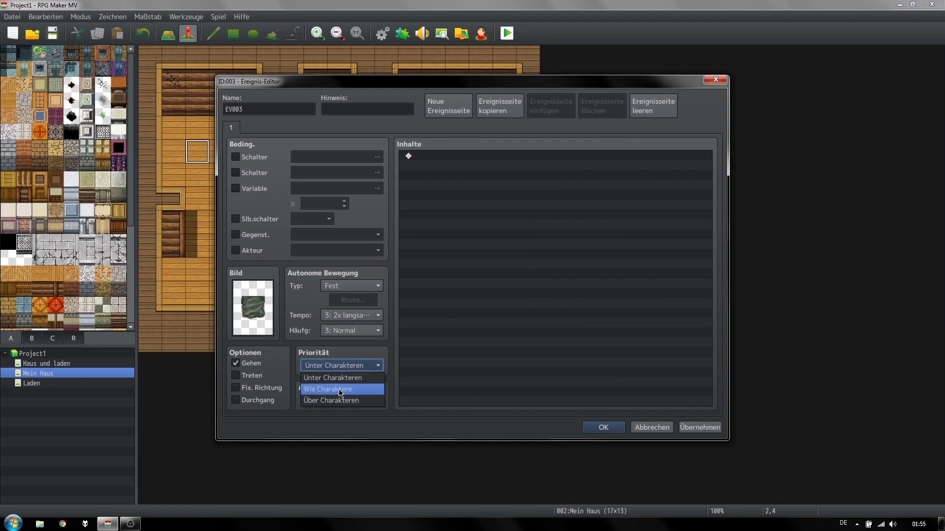
left_click(341, 392)
Step: Make the bed appear only when new switch 0003 'Bett gekauft' is on
left_click(254, 157)
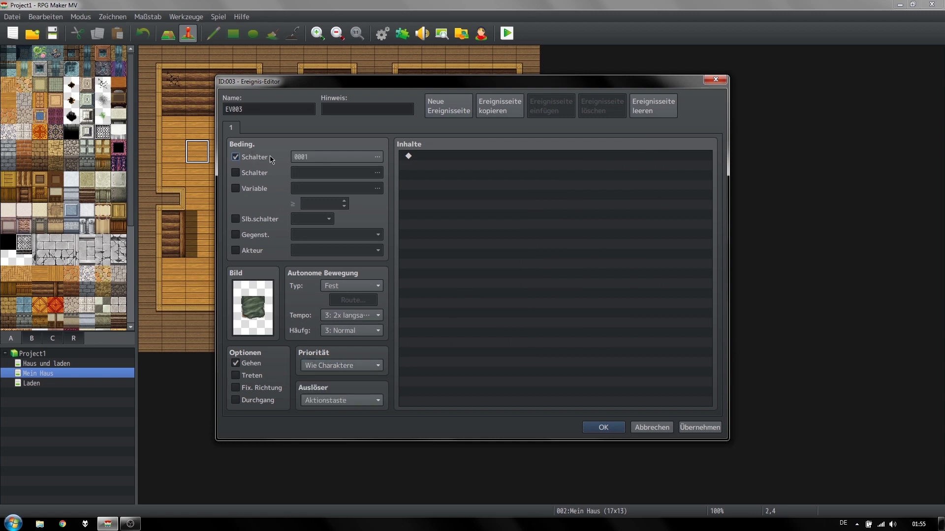
left_click(324, 155)
left_click(485, 172)
left_click(505, 354)
type("Bett gekau")
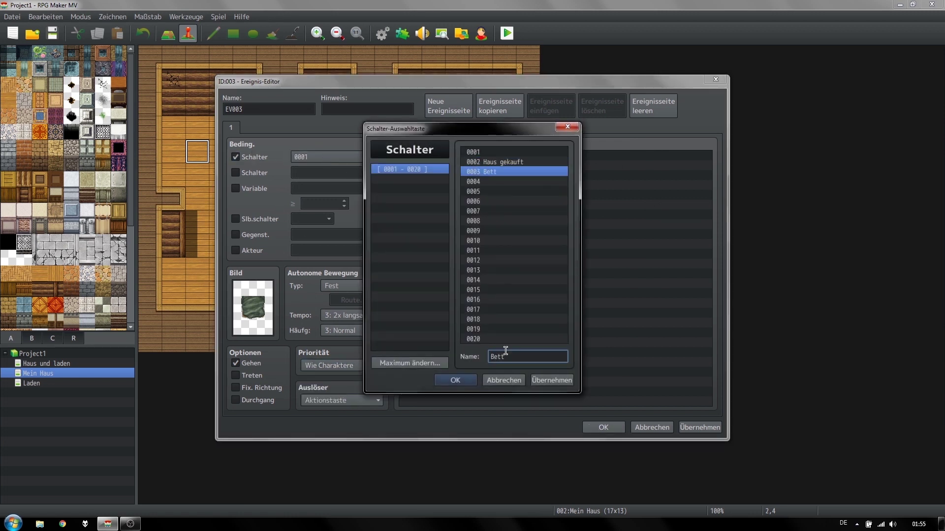
type("ft")
left_click(456, 379)
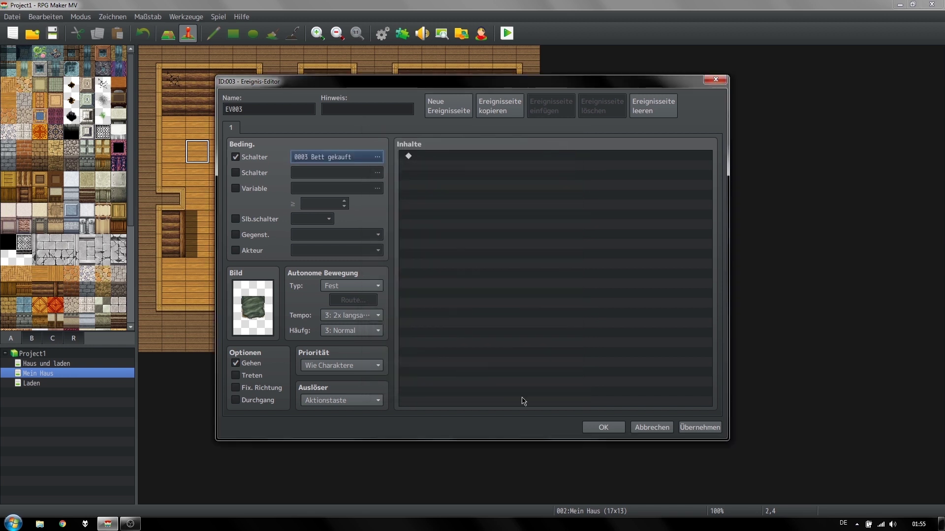
left_click(604, 427)
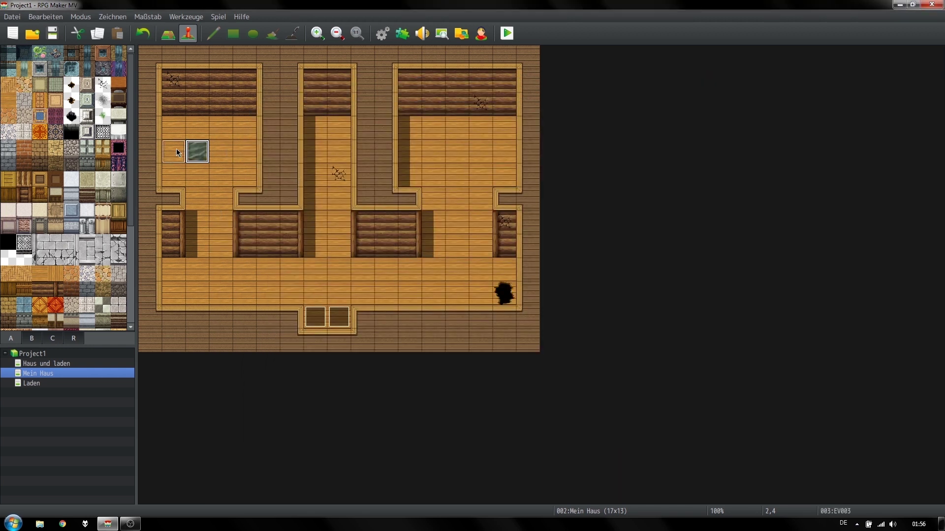
Step: Copy the bed event to the tile above and change its graphic to the brown bed
right_click(176, 149)
right_click(175, 124)
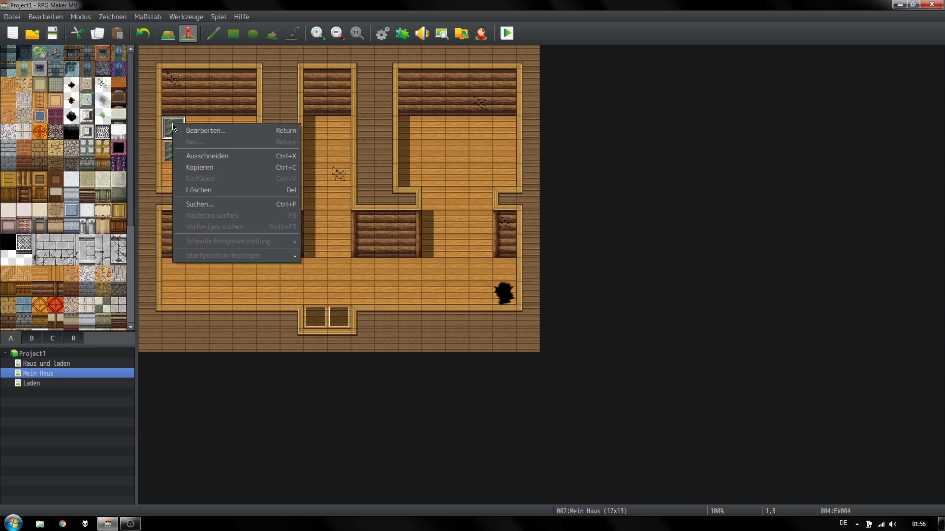
left_click(192, 129)
double_click(253, 308)
left_click(629, 362)
left_click(706, 429)
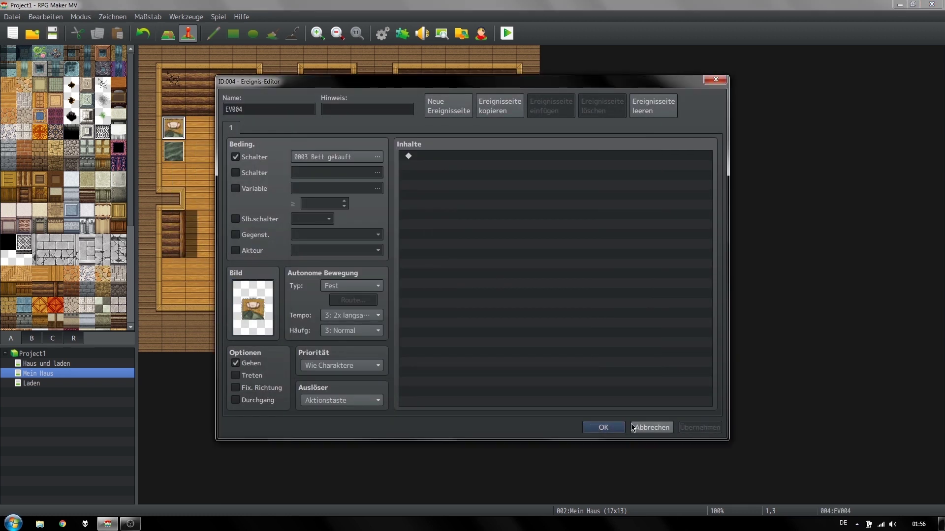
left_click(607, 432)
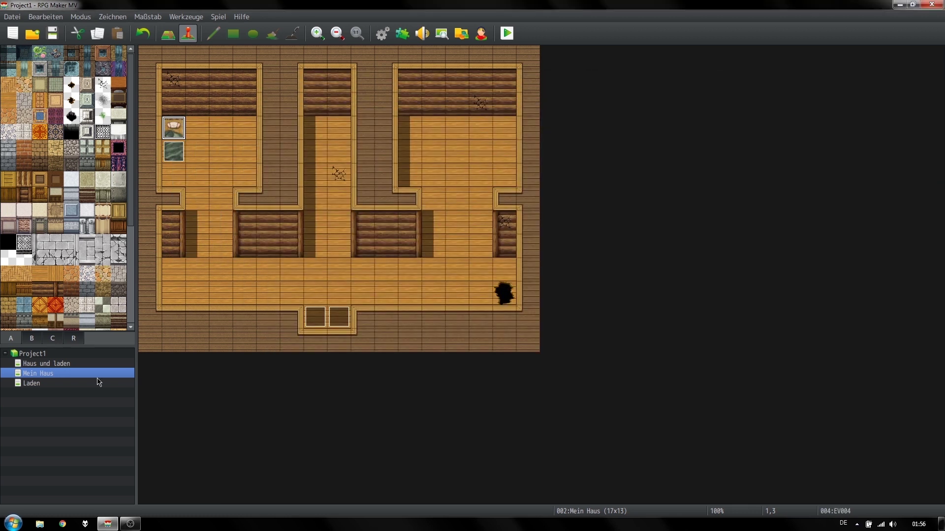
Step: On the Laden map, give the shop bed a message event: 'Du kannst dieses Bett nur kaufen wenn du ein Haus hast!'
left_click(48, 384)
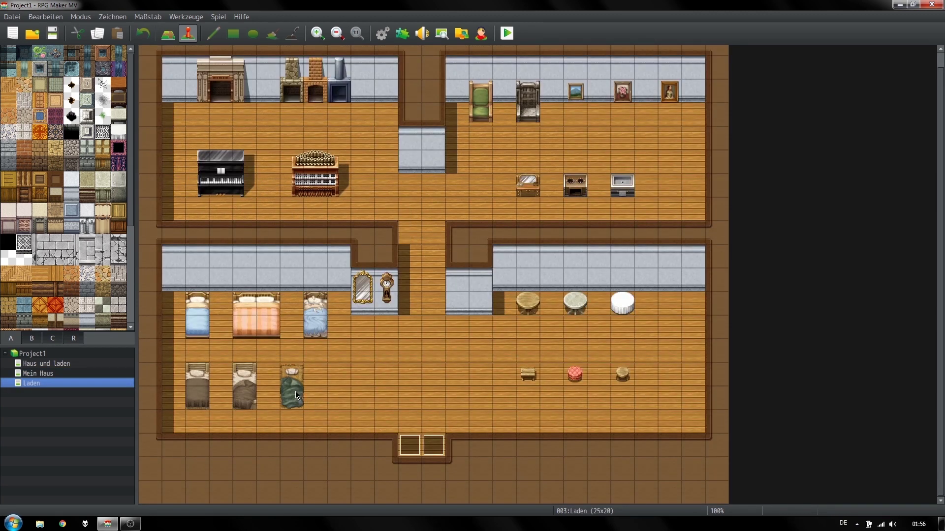
double_click(318, 373)
double_click(464, 190)
left_click(513, 159)
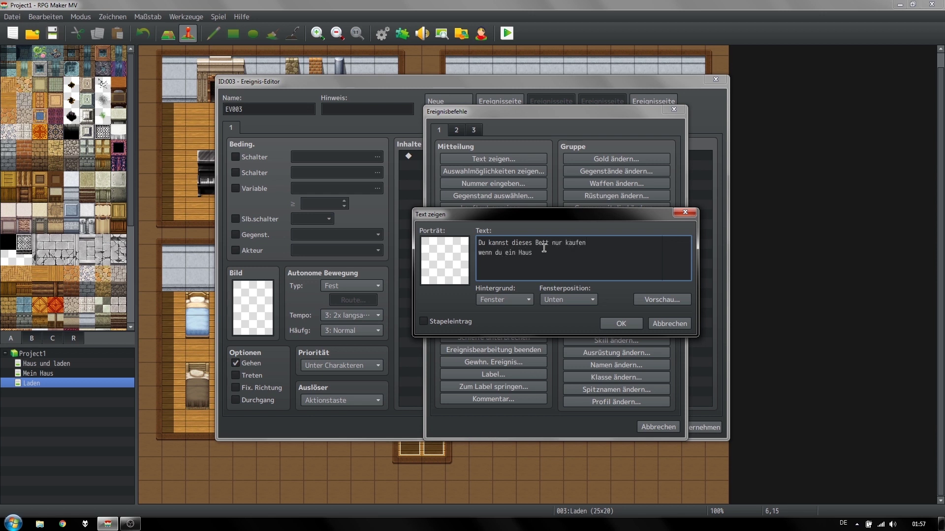
left_click(611, 320)
left_click(707, 427)
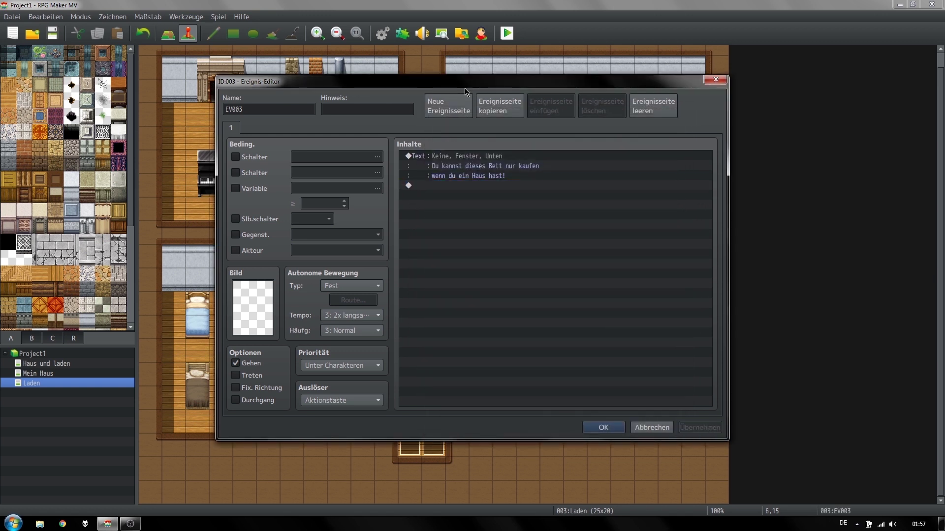
Step: Add a second page to the shop bed event requiring switch 0002 Haus gekauft
left_click(450, 105)
left_click(235, 157)
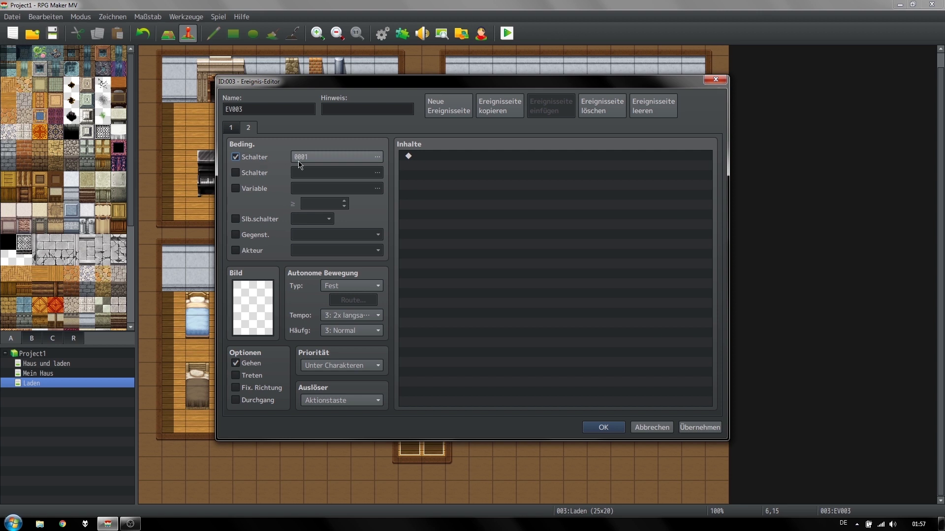
left_click(331, 158)
left_click(488, 163)
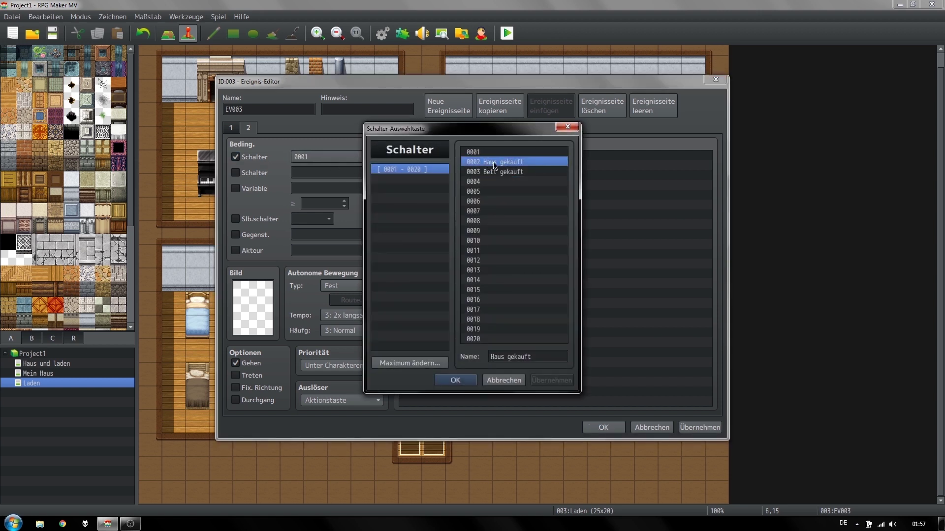
double_click(503, 161)
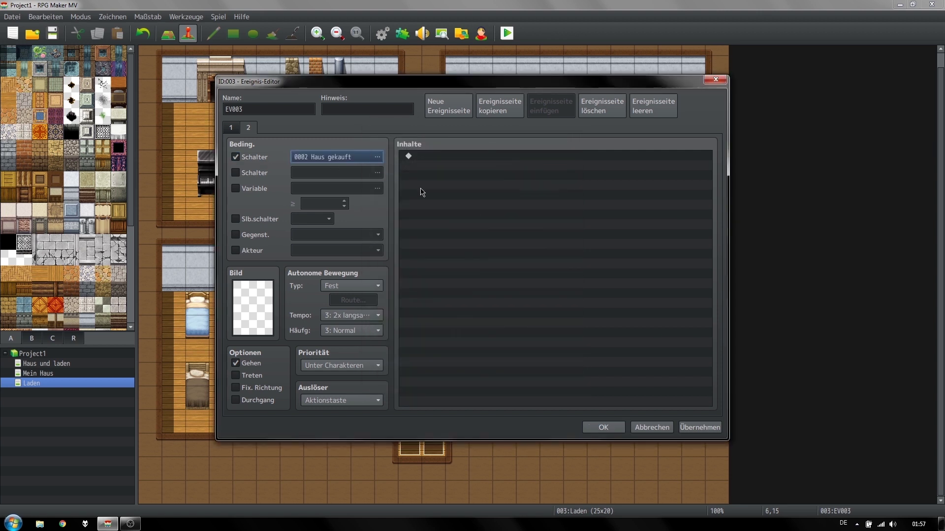
Step: Have page 2 ask 'Möchtest du dieses Bett kaufen? es kostet 5€?' with Ja/Nein choices
double_click(475, 189)
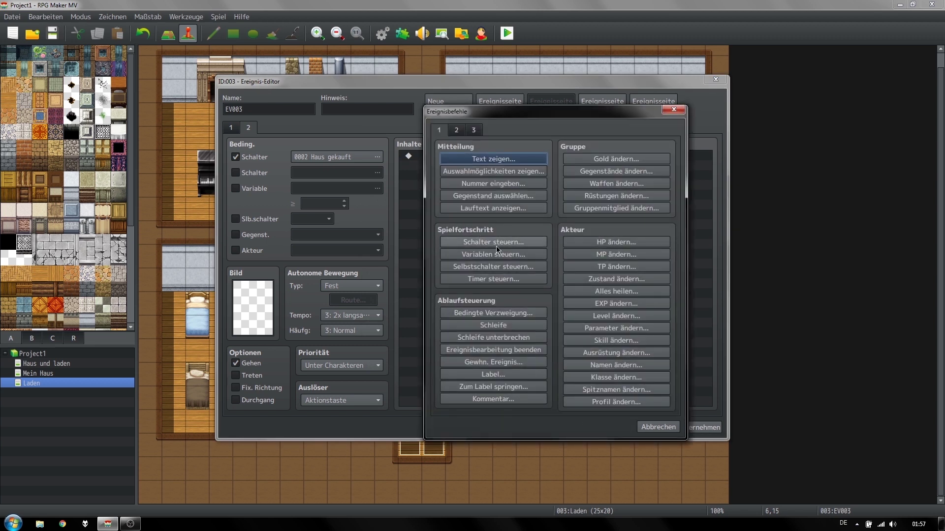
left_click(493, 158)
type("Möchtest du dieses Bett kaufen")
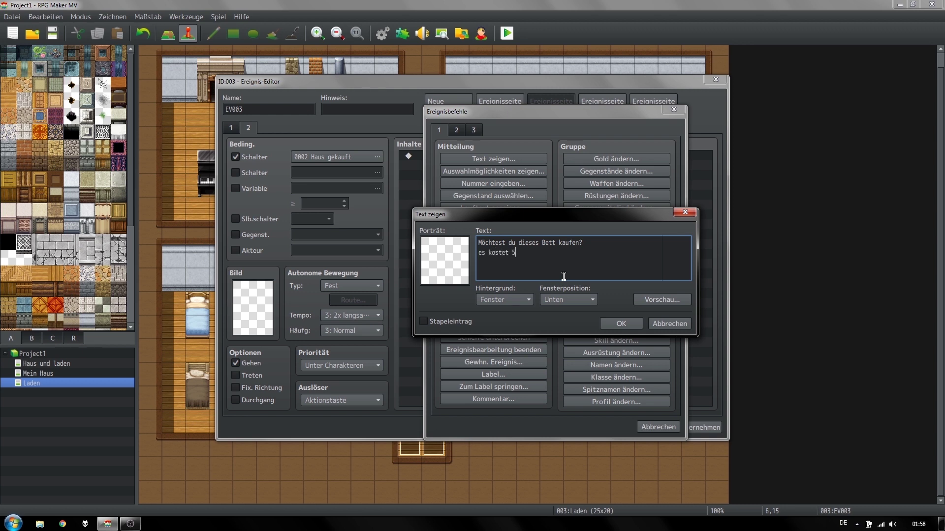
type("?")
left_click(619, 325)
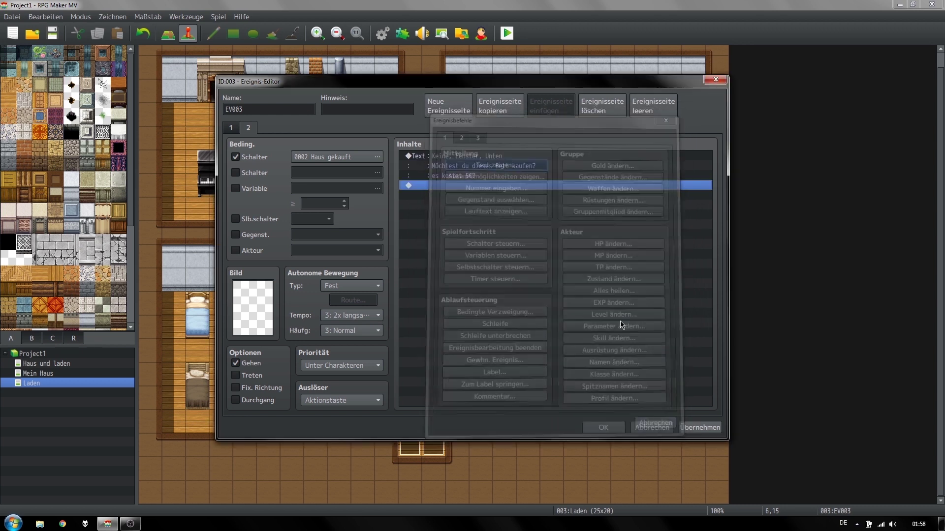
left_click(696, 429)
double_click(500, 247)
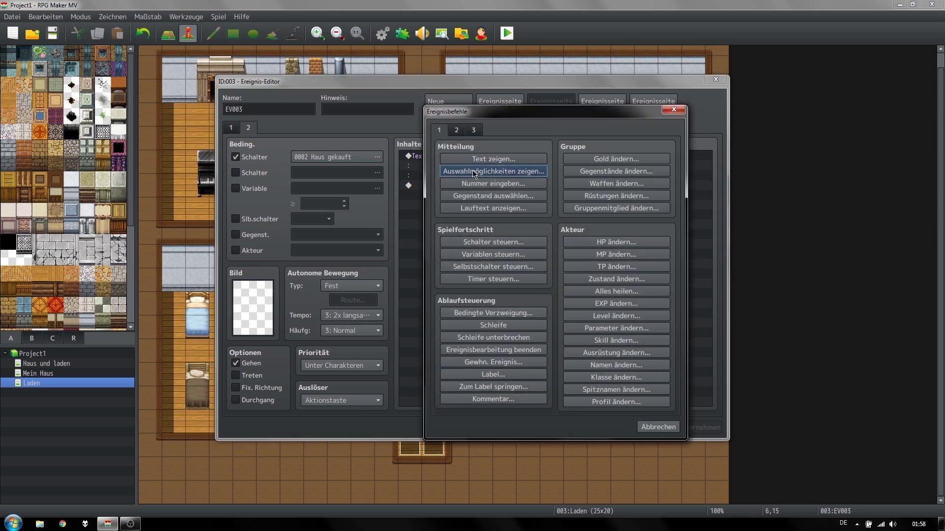
left_click(493, 171)
left_click(575, 333)
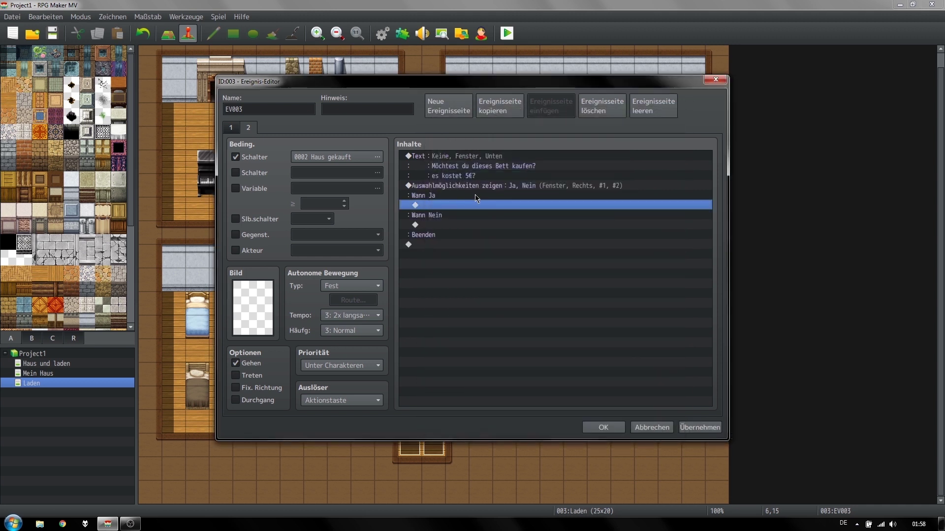
Step: Under the Ja branch, add a conditional branch comparing the party's gold against 5
double_click(473, 204)
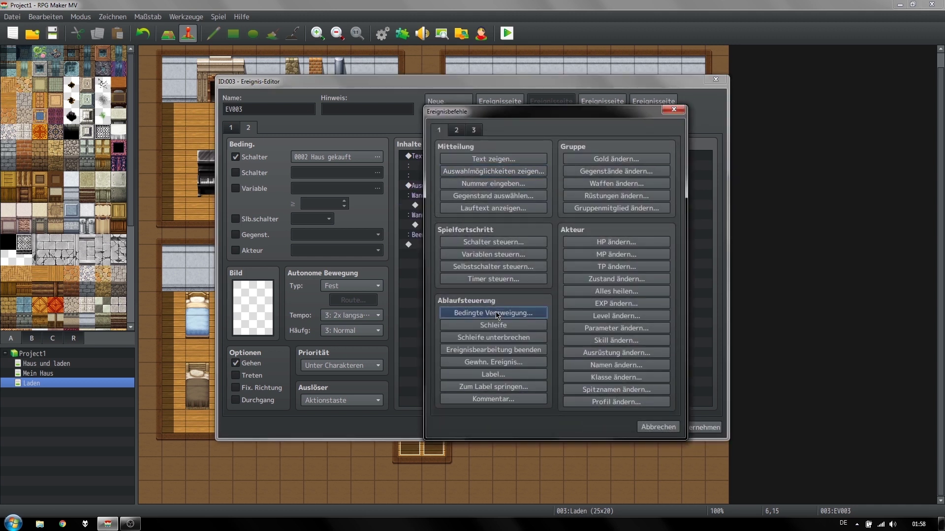
left_click(494, 313)
left_click(467, 196)
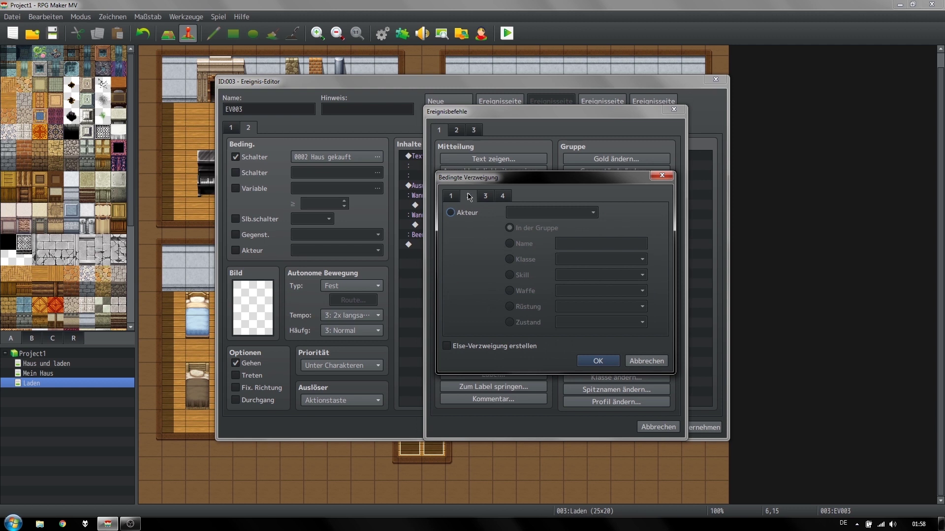
left_click(484, 196)
left_click(468, 196)
left_click(453, 197)
left_click(501, 197)
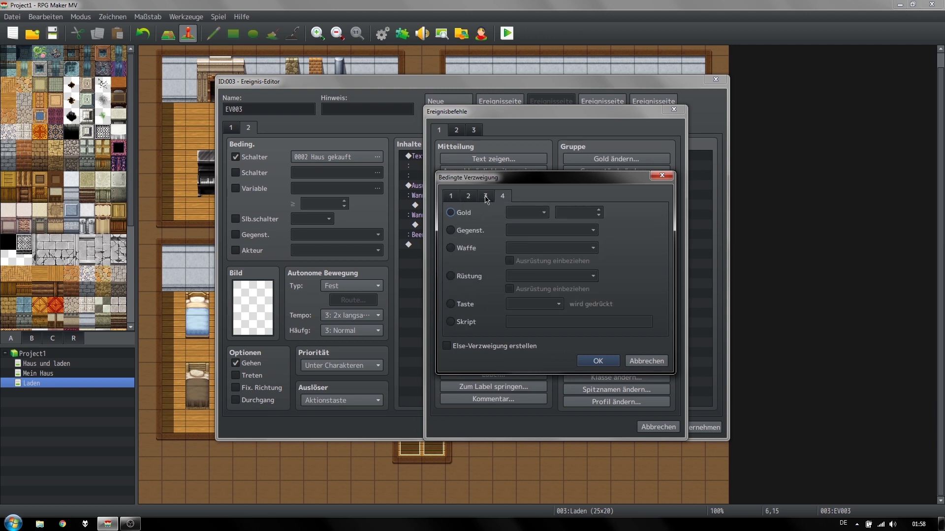
left_click(467, 212)
left_click(536, 210)
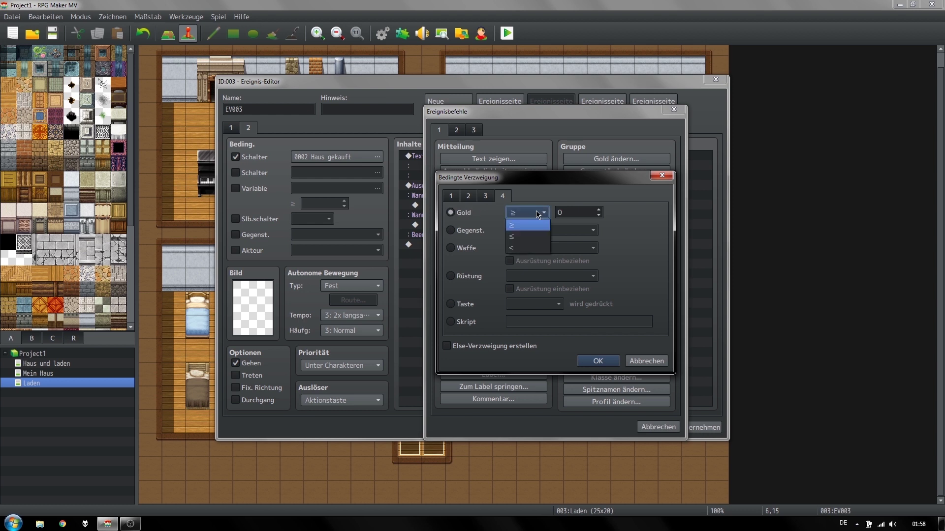
left_click(530, 239)
left_click(599, 210)
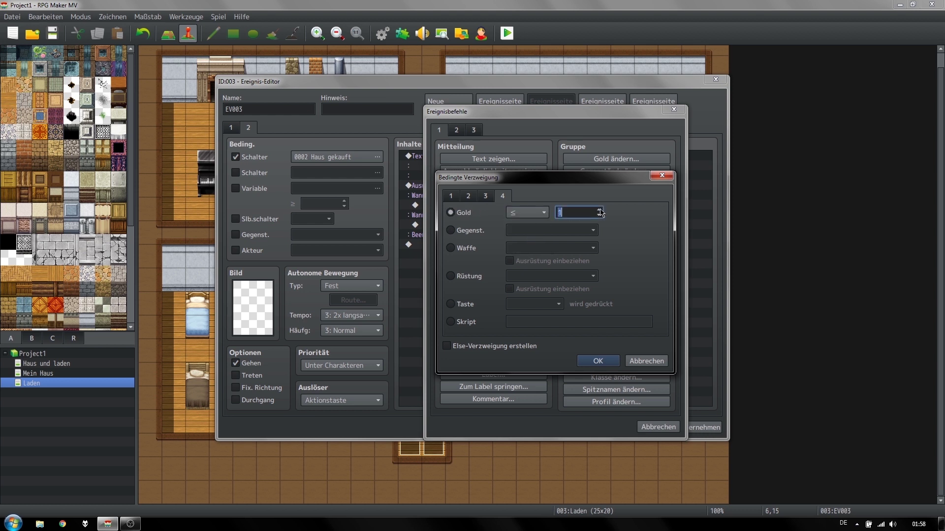
left_click(612, 363)
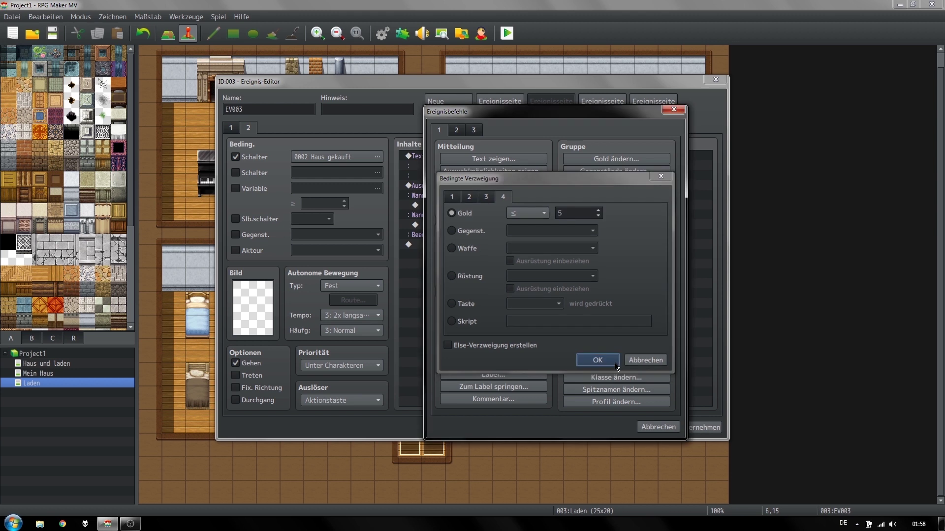
left_click(704, 429)
Step: Show the message 'Kein Geld!' inside the gold branch
left_click(473, 204)
double_click(463, 216)
left_click(479, 161)
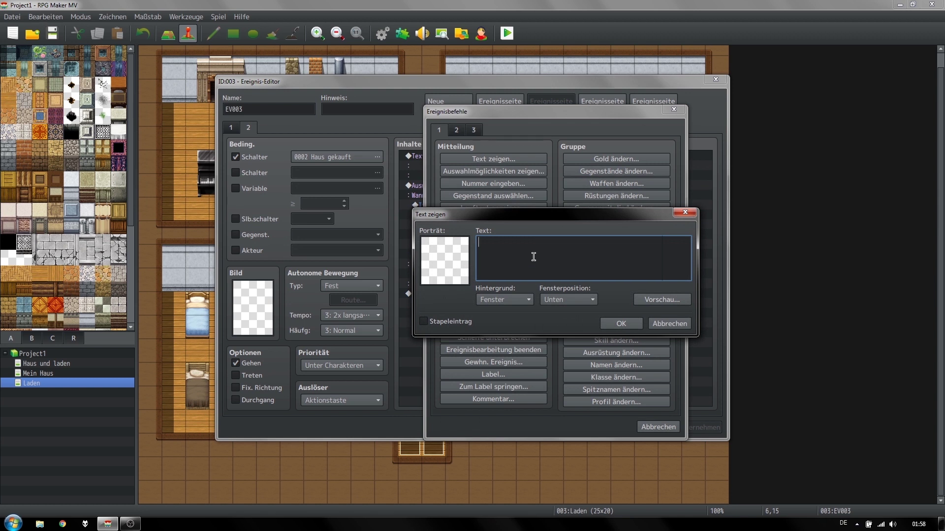
type("Kein Geld!")
left_click(621, 323)
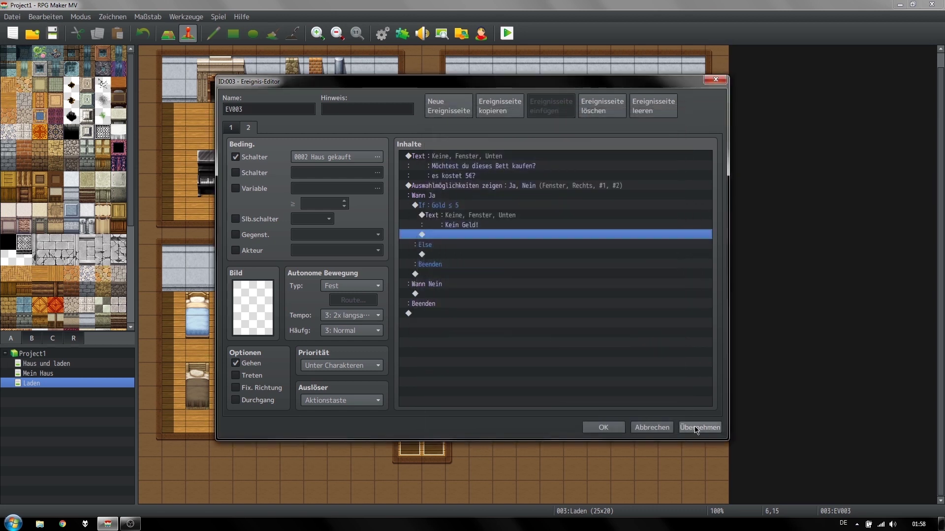
left_click(500, 219)
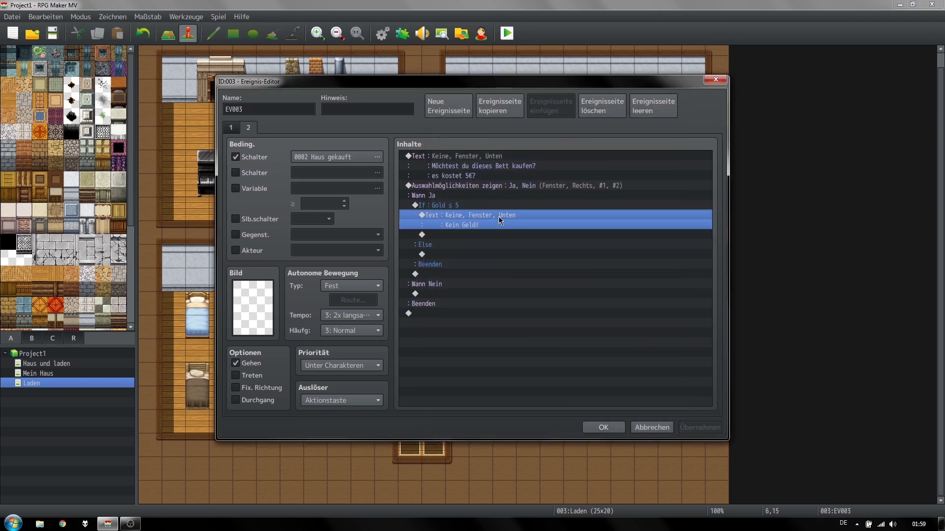
Step: Add the Else-branch message 'Okay das Bett gehört nun dir!'
double_click(457, 274)
left_click(444, 243)
type("Okay das geld gehört nun dir!")
double_click(515, 243)
type("Bett gehört nun dir!")
left_click(621, 324)
Step: Turn switch 0003 Bett gekauft on, apply, and add a blank third event page
double_click(484, 274)
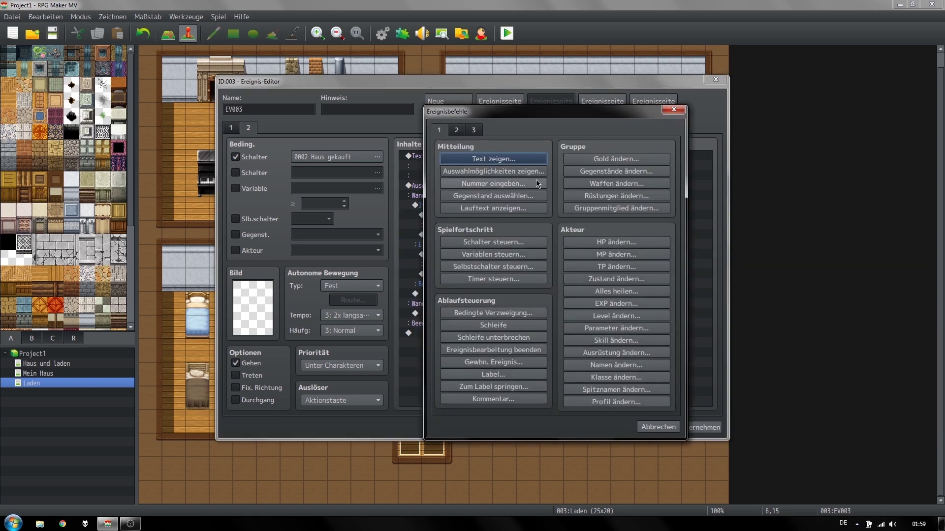
left_click(490, 242)
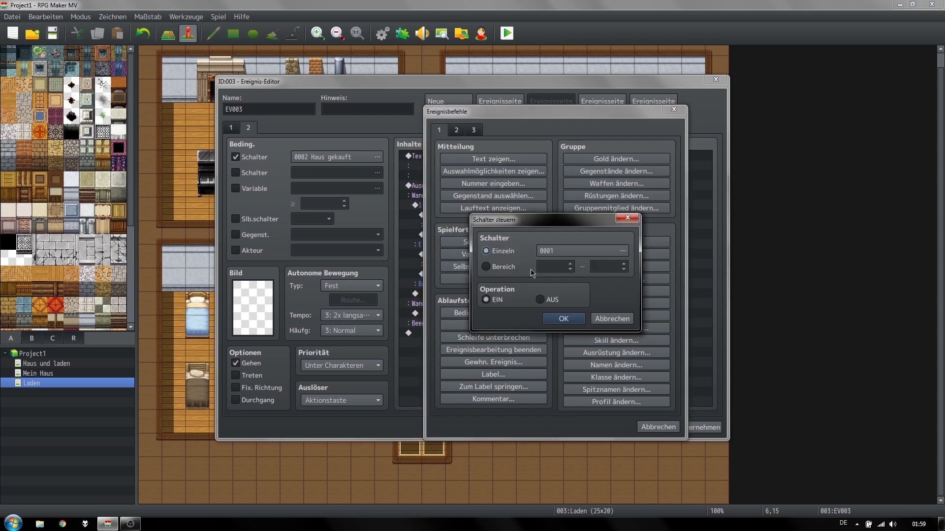
left_click(576, 251)
left_click(571, 183)
left_click(540, 393)
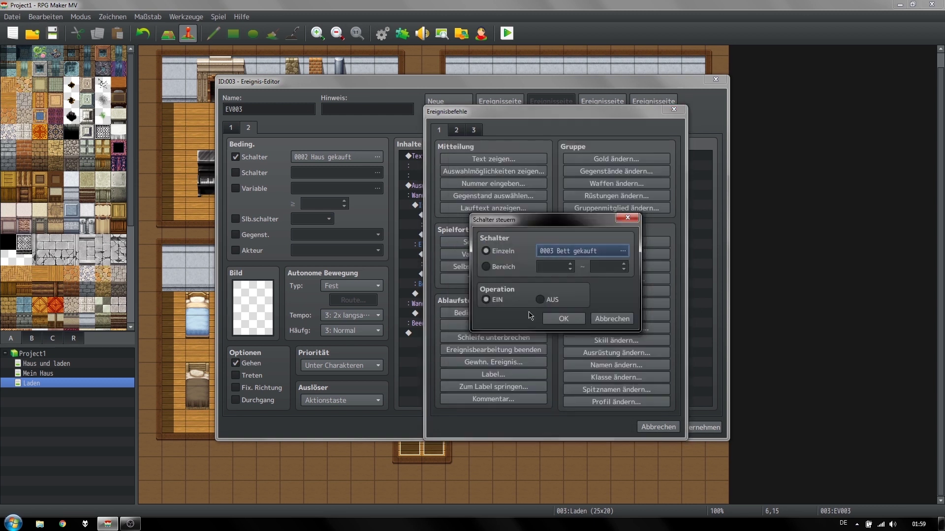
left_click(564, 319)
left_click(707, 425)
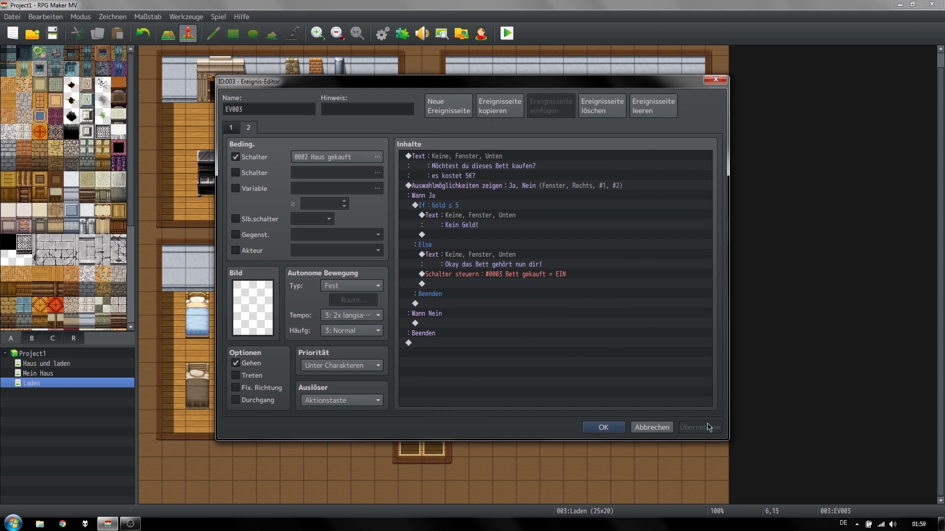
left_click(448, 106)
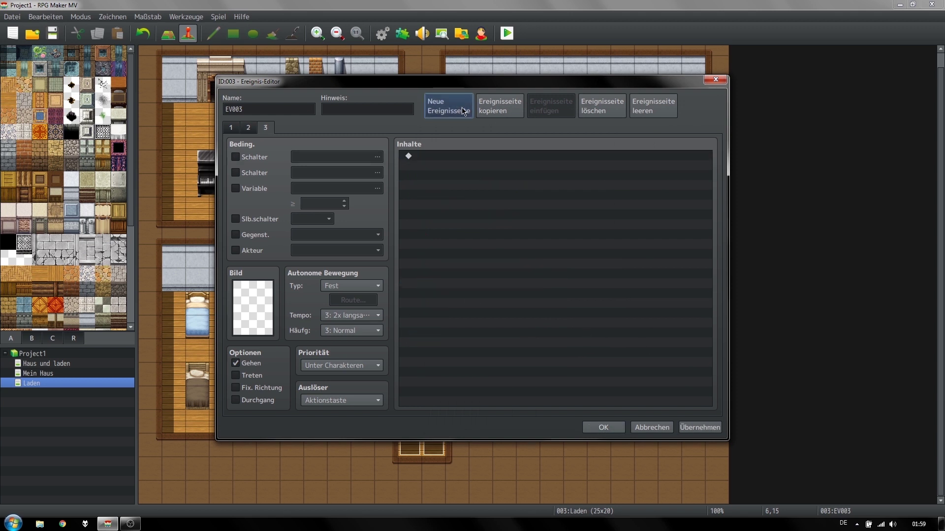
Step: Make page 3 require switch Bett gekauft and say 'Dieses Bett hast du schon!'
left_click(277, 161)
left_click(336, 156)
double_click(511, 180)
key("ctrl+v")
double_click(508, 159)
key("ctrl+a")
type("Di")
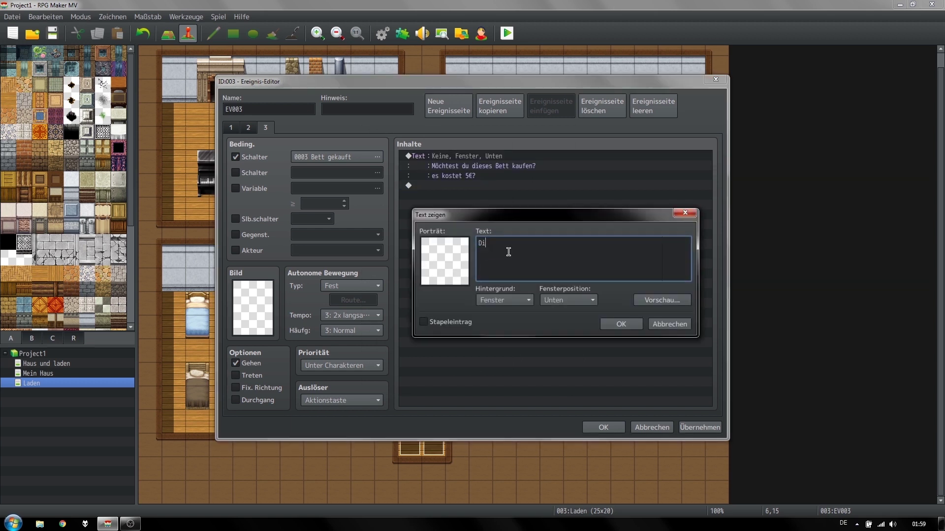
type(" Bett hast du schon!")
left_click(621, 324)
Step: Set page 3's priority to Same as Characters
left_click(232, 128)
left_click(265, 128)
left_click(341, 365)
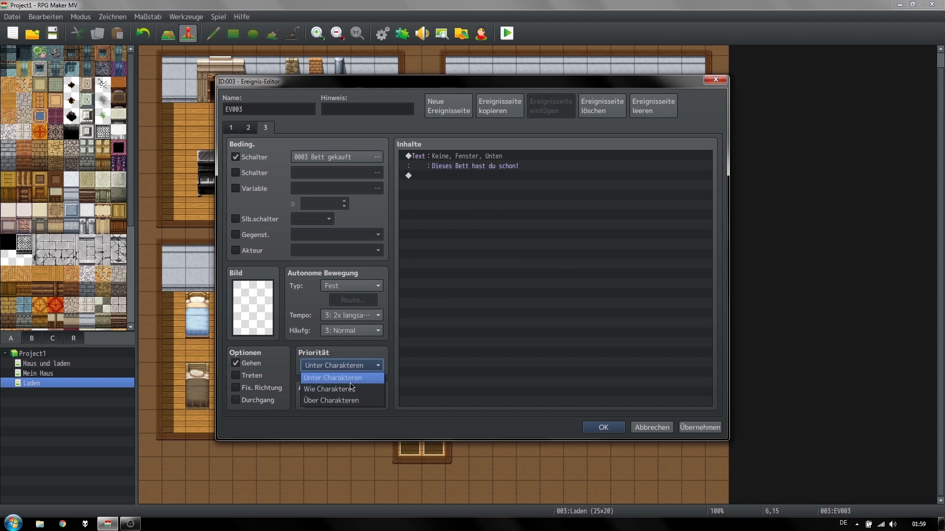
left_click(340, 377)
left_click(247, 128)
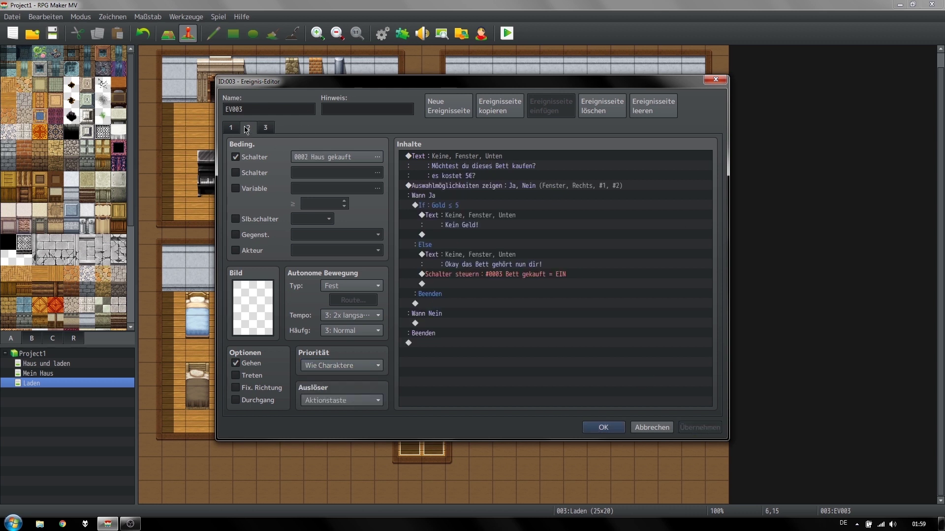
Step: Save the event and playtest, walking into the shop to try the bed before owning a house
left_click(604, 427)
key("ctrl+r")
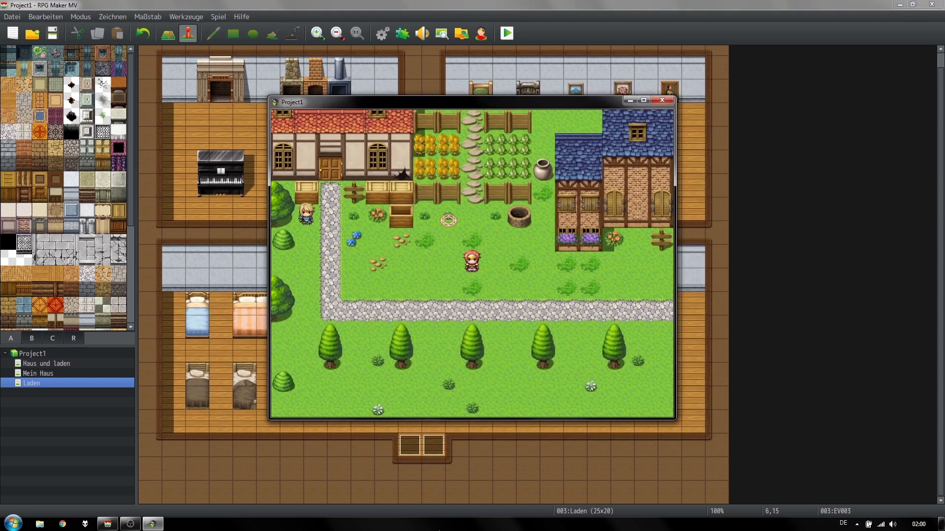
key("Up")
key("Up")
key("Left")
key("Return")
key("Down")
key("Down")
key("Right")
key("Right")
key("Right")
key("Up")
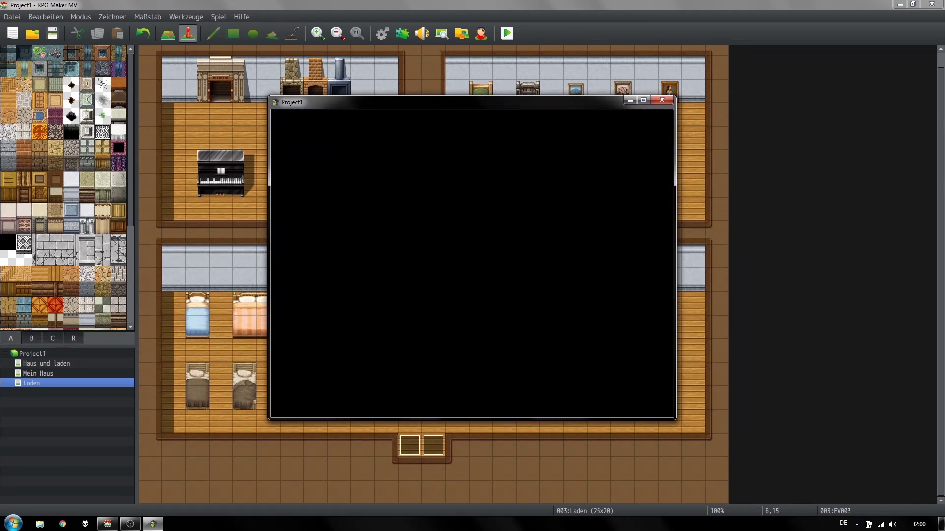
key("Left")
key("Return")
key("Return")
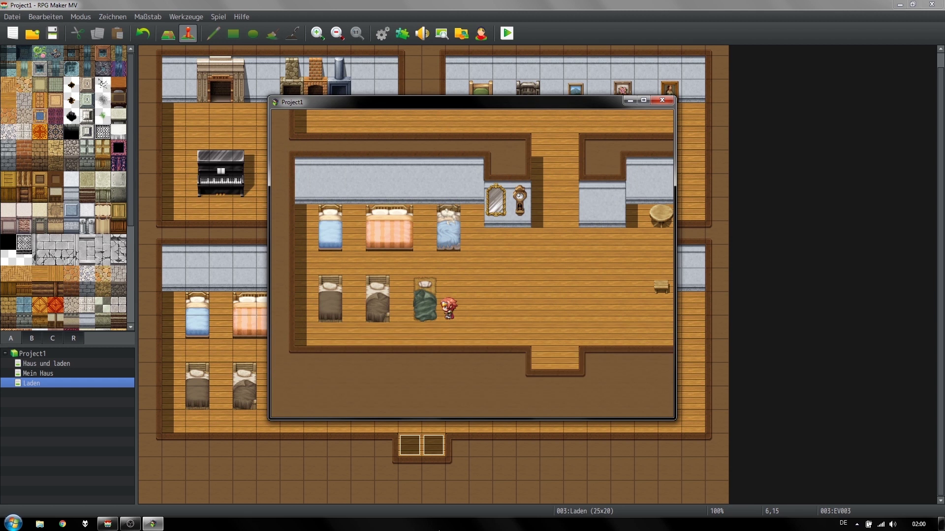
key("Right")
key("Right")
key("Right")
key("Down")
key("Down")
key("Down")
key("Left")
key("Left")
key("Left")
key("Left")
key("Left")
key("Left")
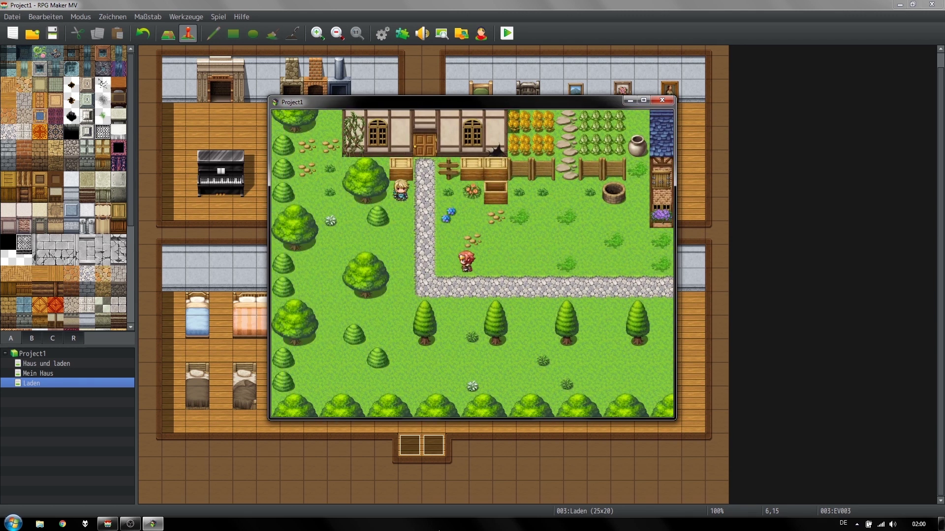
Step: Buy the red-roofed house, then buy the green bed, talk to it again, and quit
key("Up")
key("Return")
key("Return")
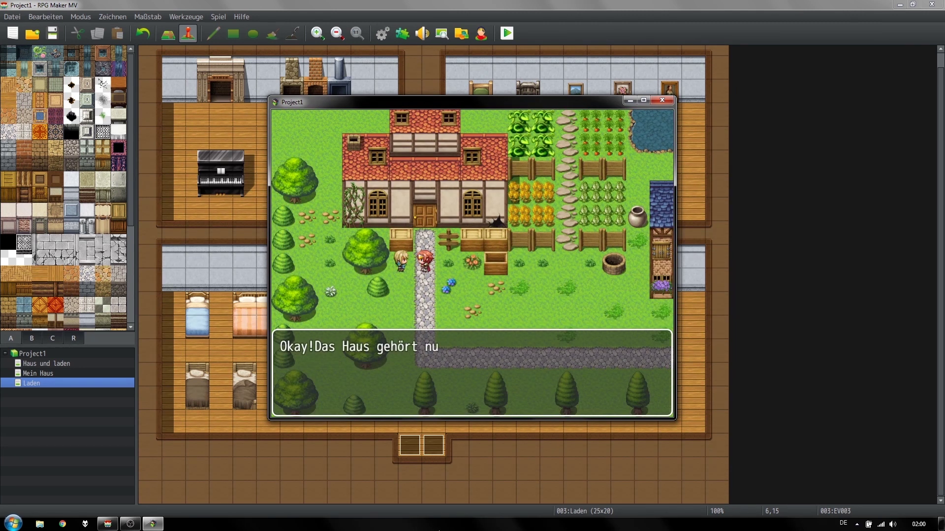
key("Return")
key("Right")
key("Right")
key("Right")
key("Right")
key("Right")
key("Up")
key("Up")
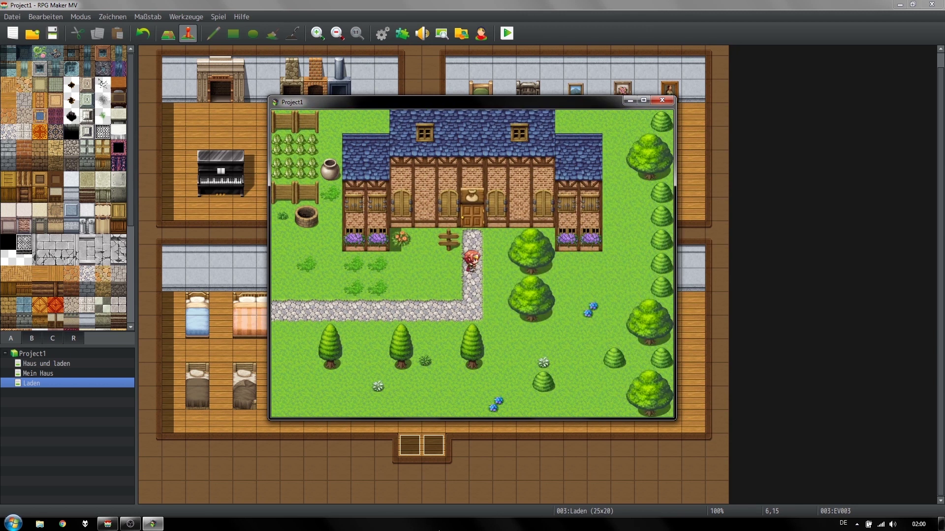
key("Up")
key("Up")
key("Left")
key("Left")
key("Left")
key("Left")
key("Return")
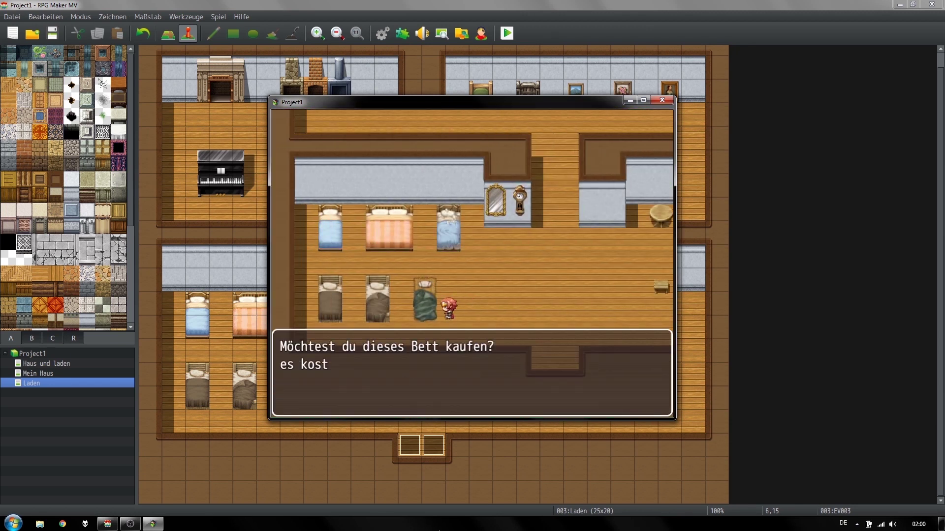
key("Return")
key("Return")
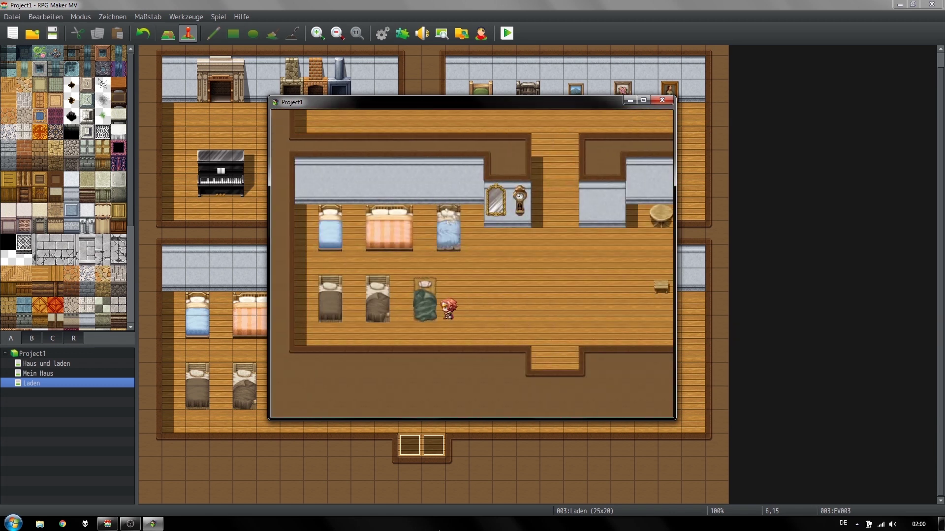
key("Return")
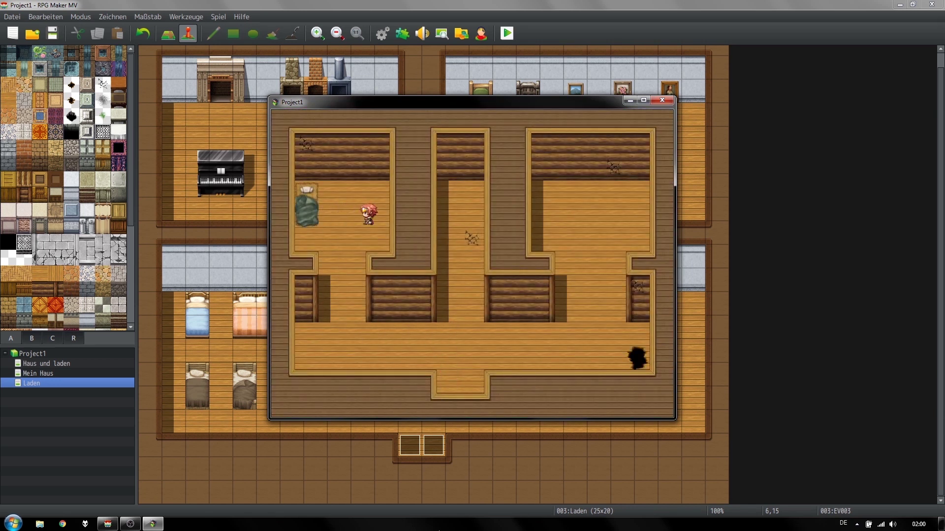
key("alt+F4")
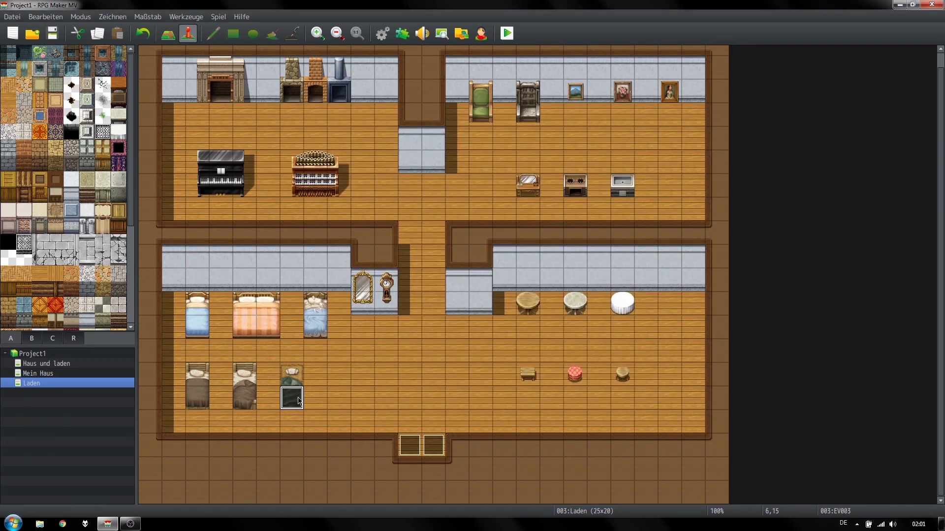
Step: Reopen the bed event and select the Bett gekauft switch command on page 2
double_click(299, 399)
left_click(252, 126)
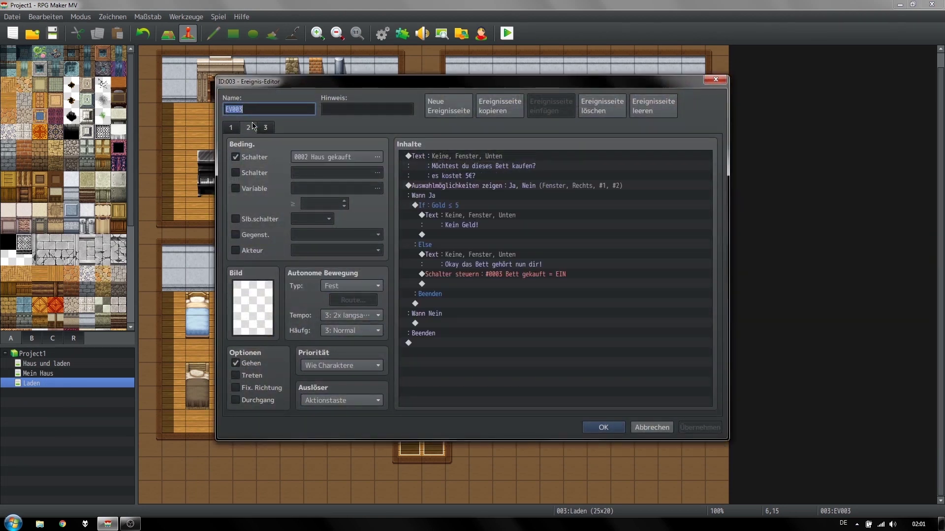
left_click(539, 275)
Step: Replace the switch command with a Control Variables command on 0004 Bett
key("Delete")
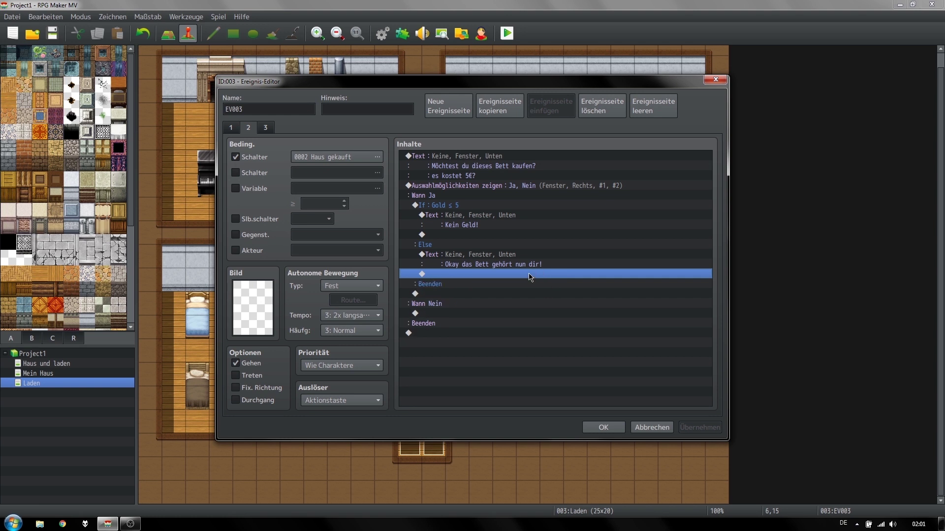
double_click(529, 275)
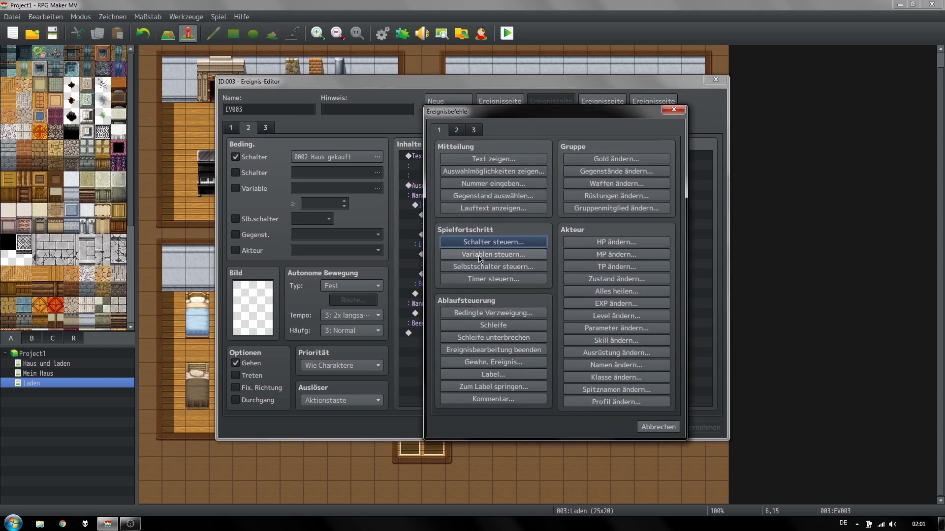
left_click(480, 258)
left_click(480, 254)
left_click(601, 198)
left_click(571, 197)
left_click(538, 395)
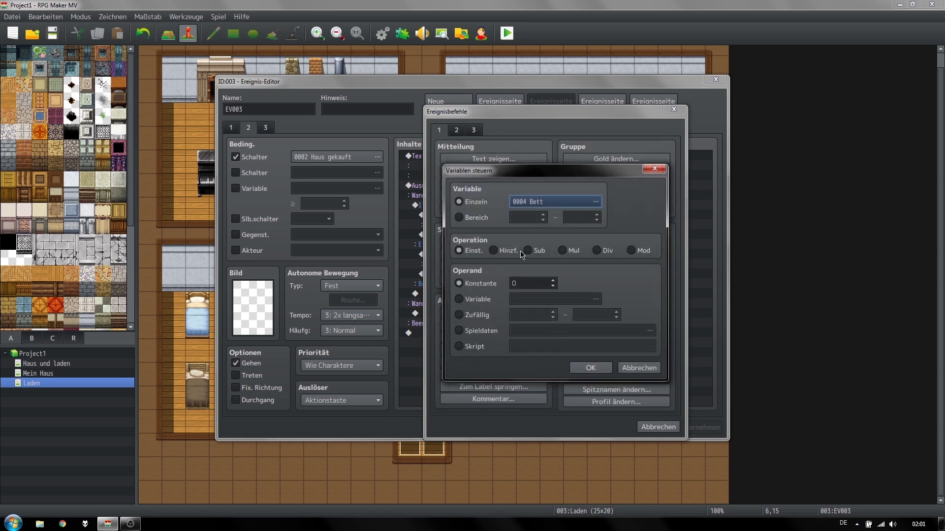
left_click(507, 248)
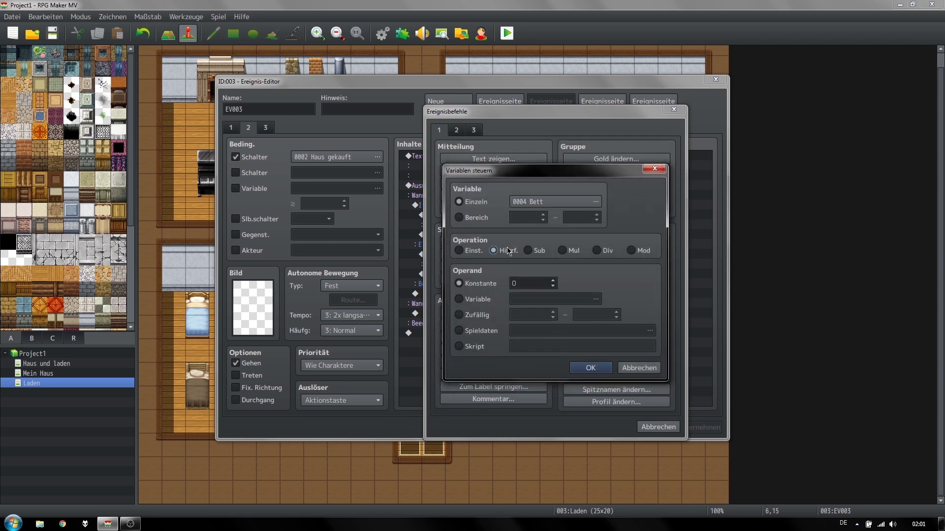
left_click(588, 368)
Step: Change the Bett variable operation to Set with value 1 and apply the event
right_click(517, 276)
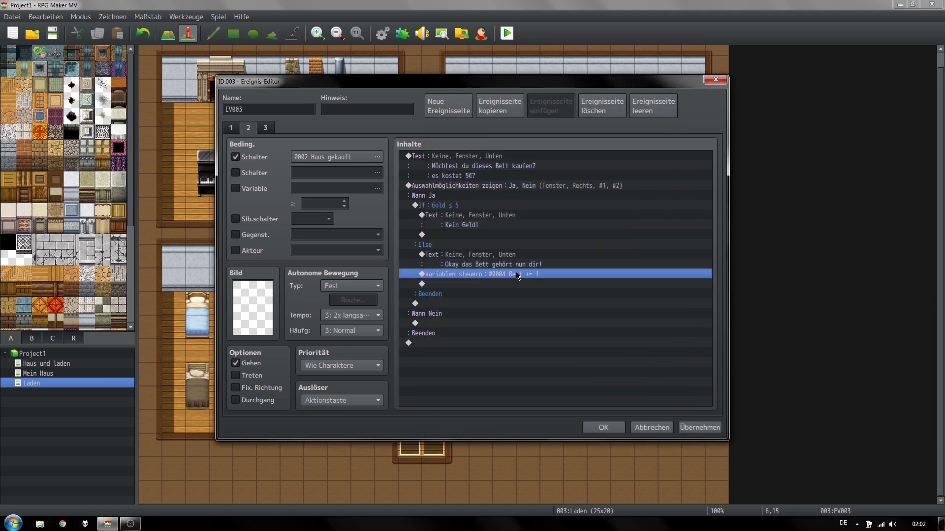
left_click(539, 292)
left_click(469, 251)
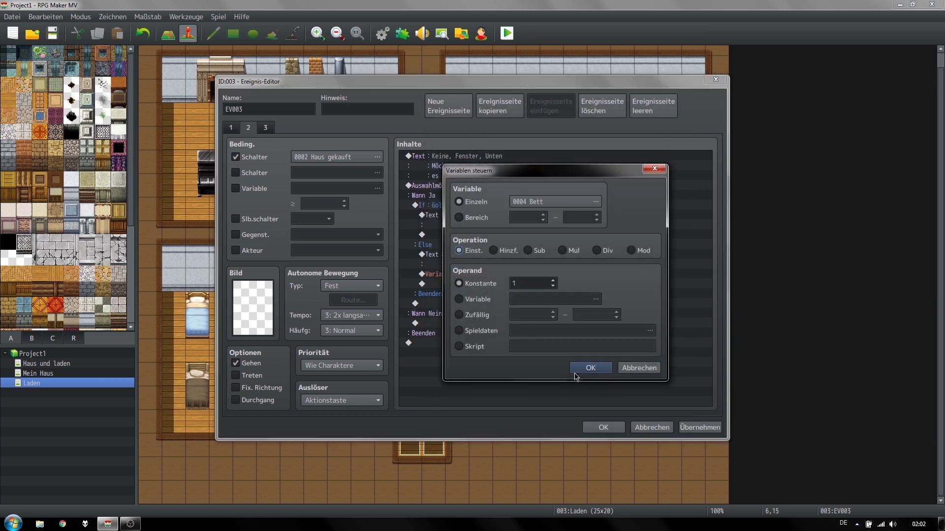
left_click(588, 368)
left_click(708, 427)
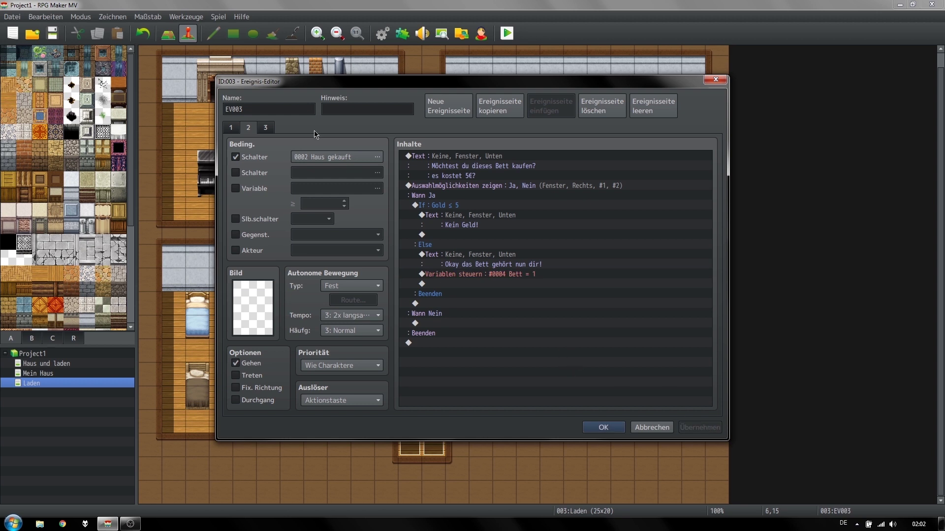
left_click(266, 128)
Step: On page 3, drop the switch condition and require variable 0004 Bett ≥ 1
left_click(251, 155)
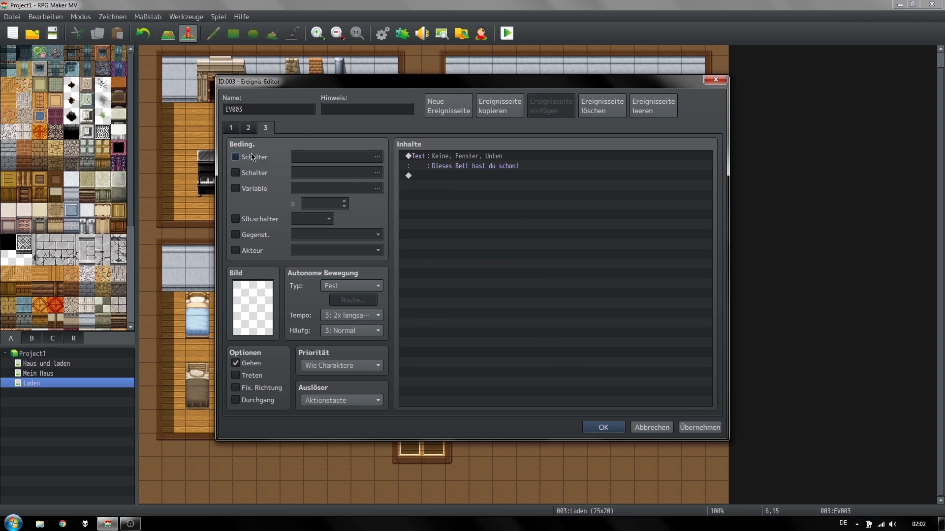
left_click(240, 190)
left_click(344, 203)
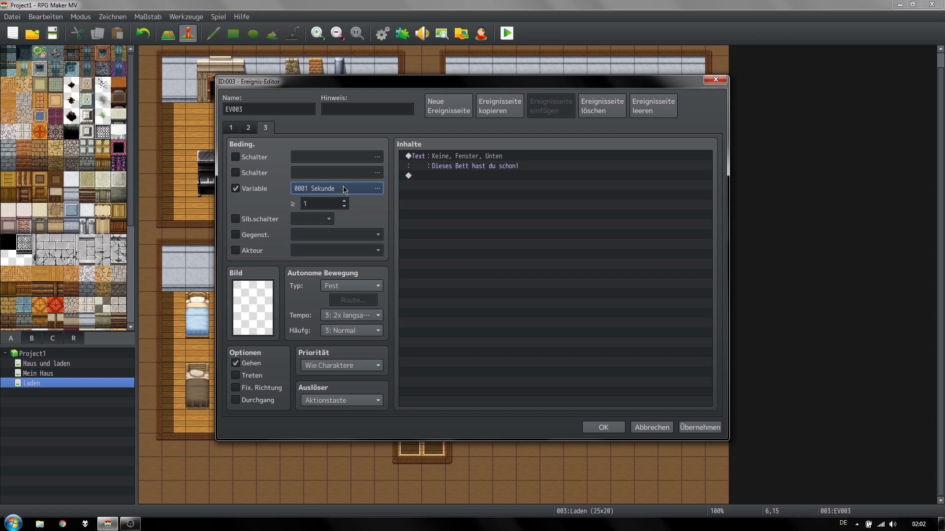
left_click(377, 188)
left_click(490, 182)
double_click(501, 182)
left_click(700, 428)
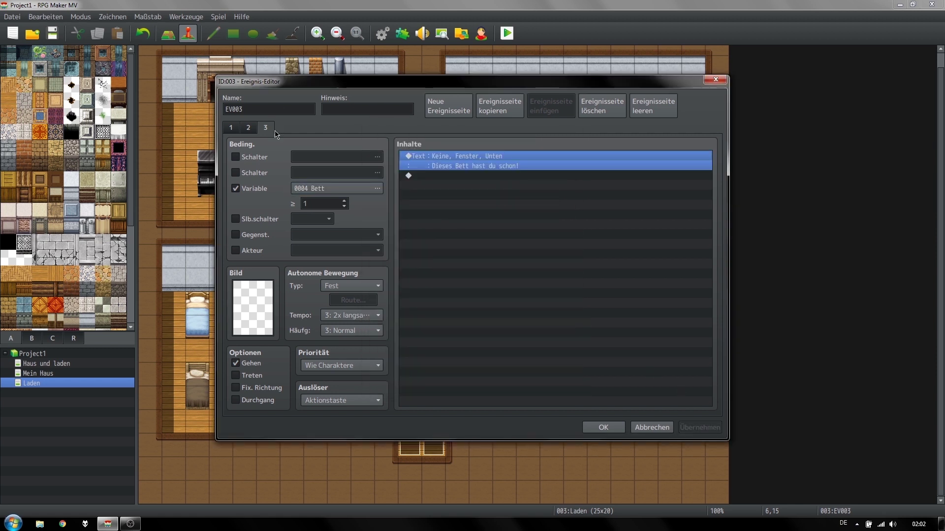
Step: Copy page 3 as page 4 requiring Bett ≥ 2, saying 'Du hast schon ein besseres bett!'
left_click(493, 111)
left_click(547, 112)
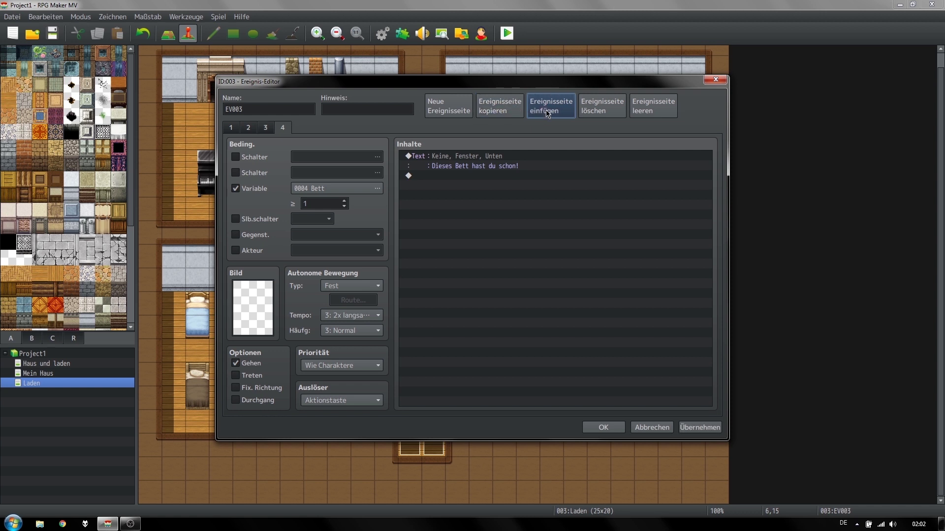
left_click(345, 201)
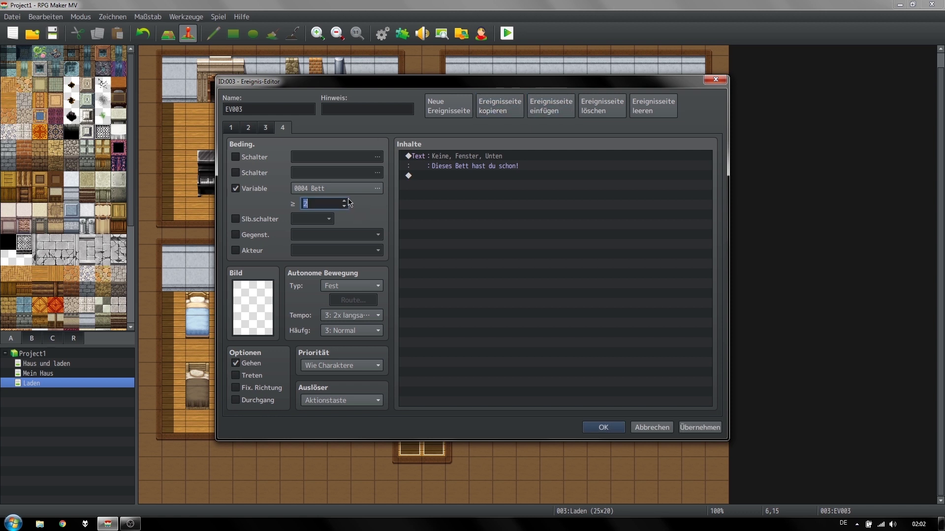
left_click(478, 161)
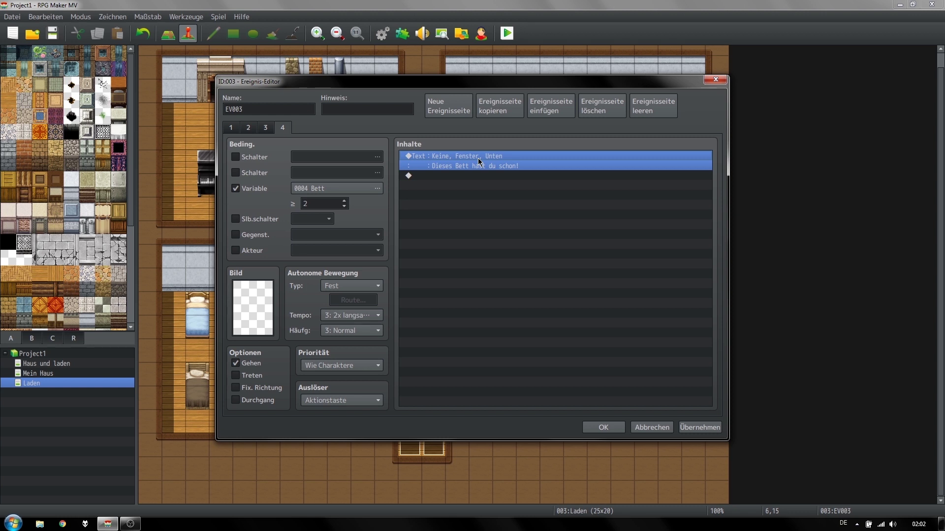
double_click(478, 160)
key("ctrl+a")
type("D")
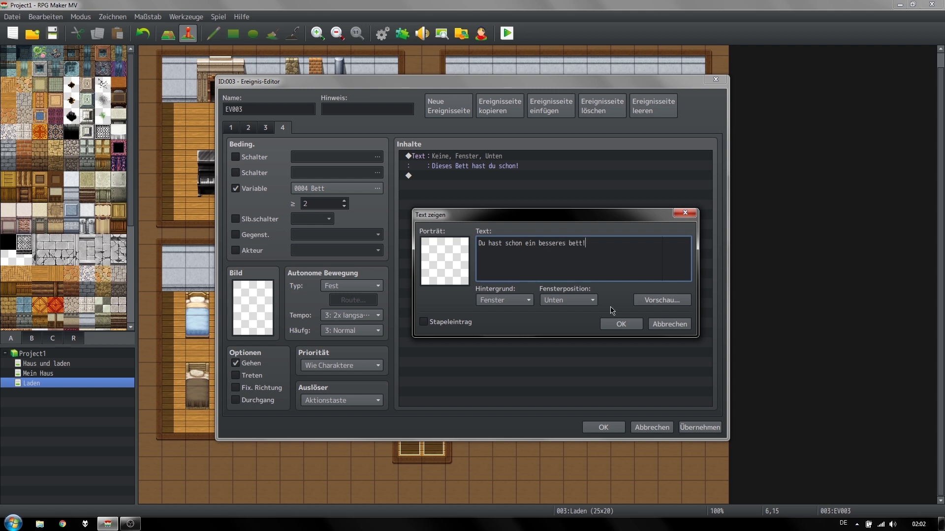
left_click(621, 324)
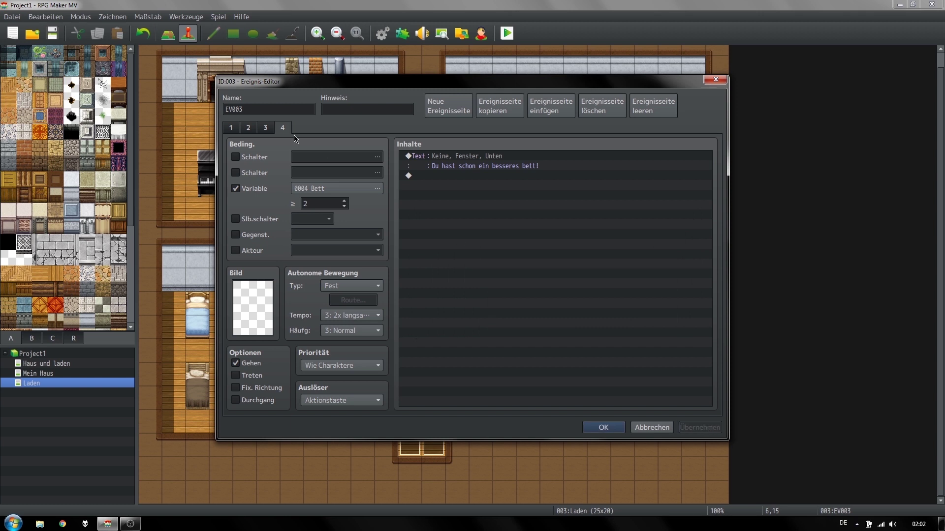
Step: Review the other event pages, then save and close the shop bed event
left_click(233, 129)
left_click(249, 130)
left_click(272, 129)
left_click(284, 130)
left_click(603, 428)
left_click(37, 373)
Step: Give the home bed events a condition on variable 0004 Bett ≥ 1
double_click(173, 151)
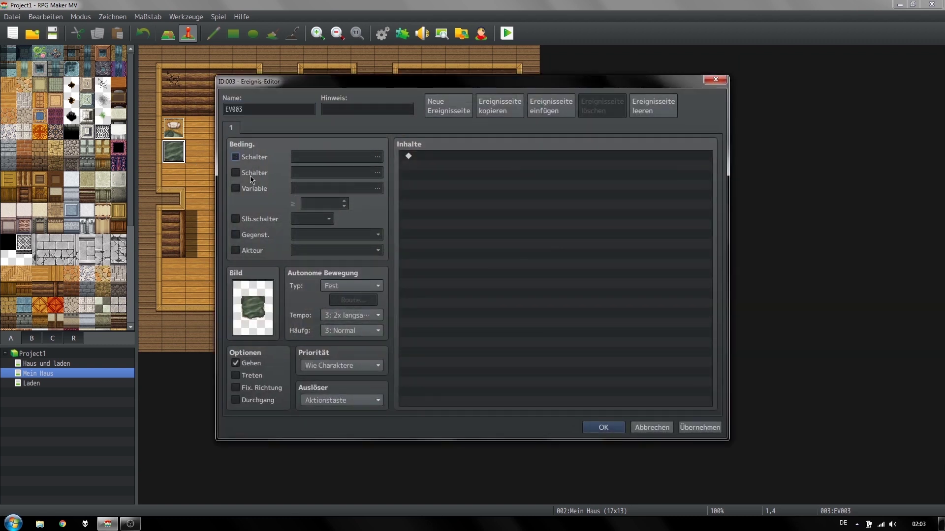
left_click(255, 189)
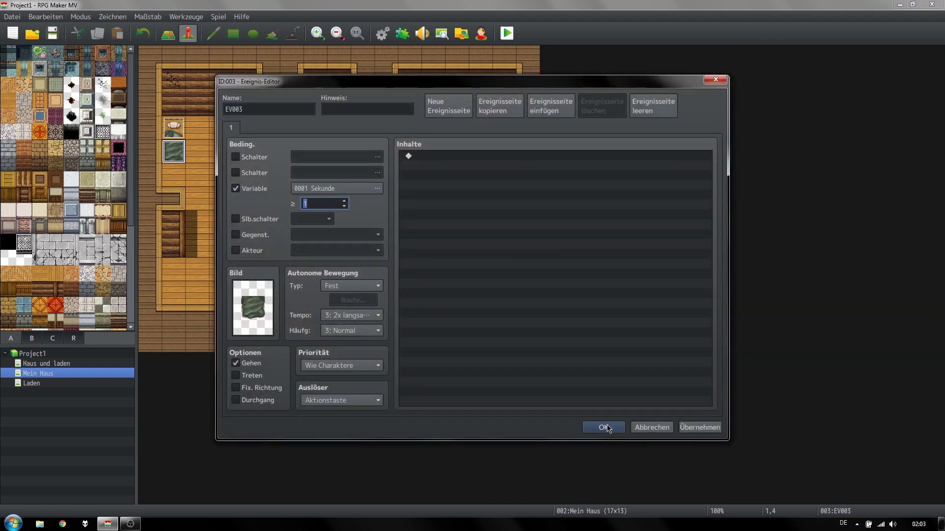
left_click(603, 427)
double_click(172, 134)
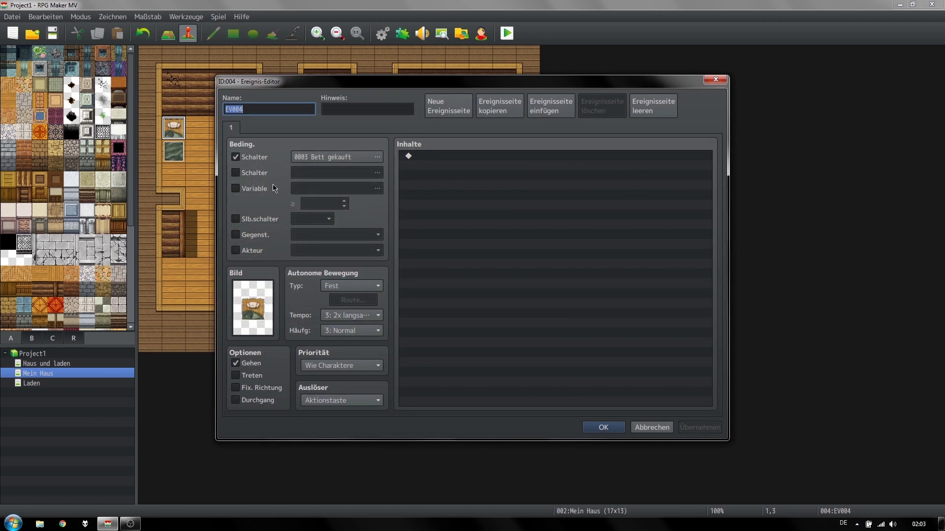
left_click(255, 189)
left_click(344, 193)
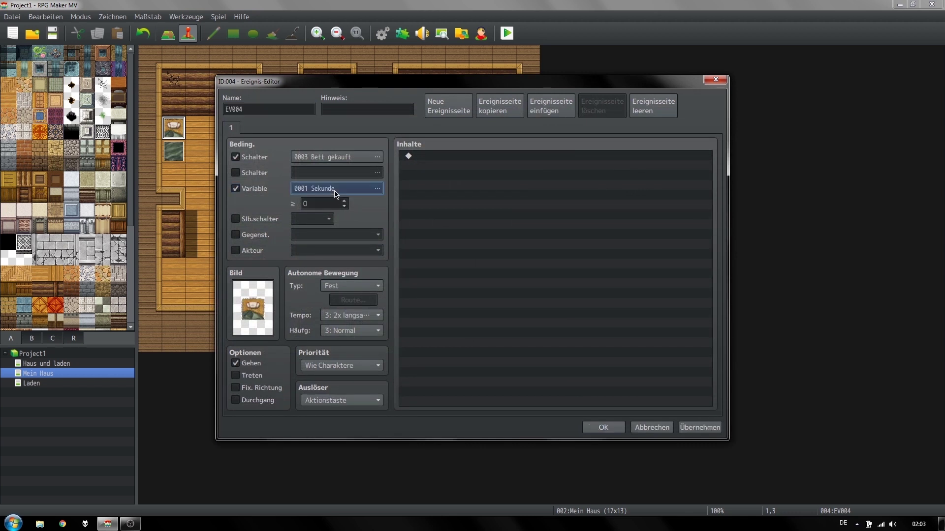
left_click(455, 380)
left_click(344, 201)
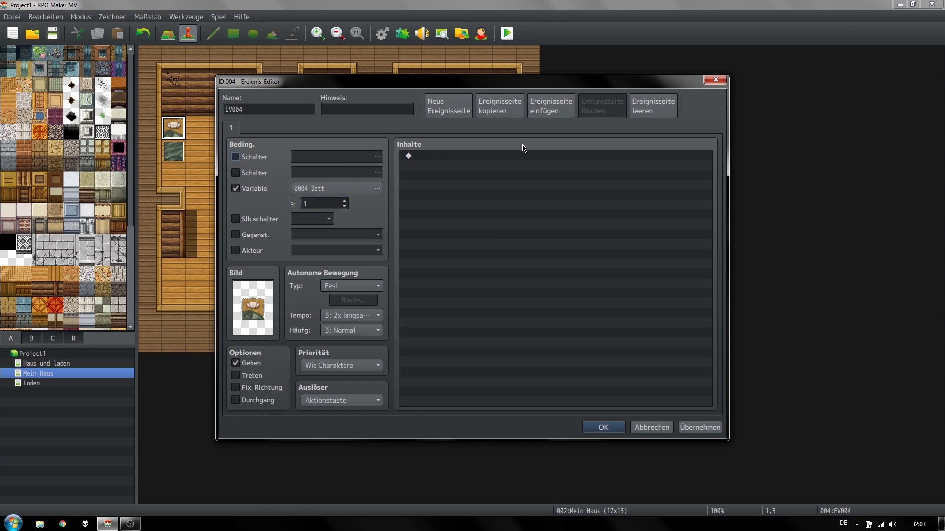
Step: Copy the second bed's page as page 2 with a new bed graphic
left_click(499, 106)
left_click(545, 107)
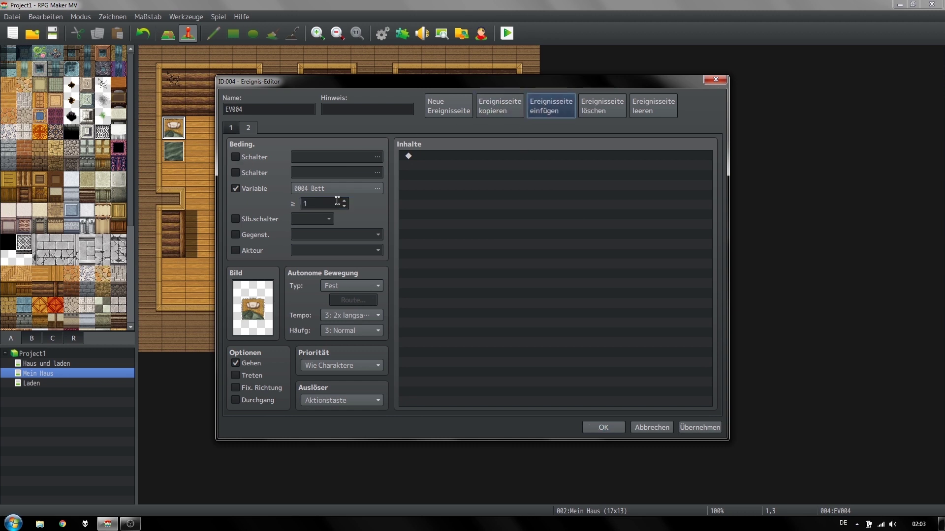
type("2")
double_click(243, 326)
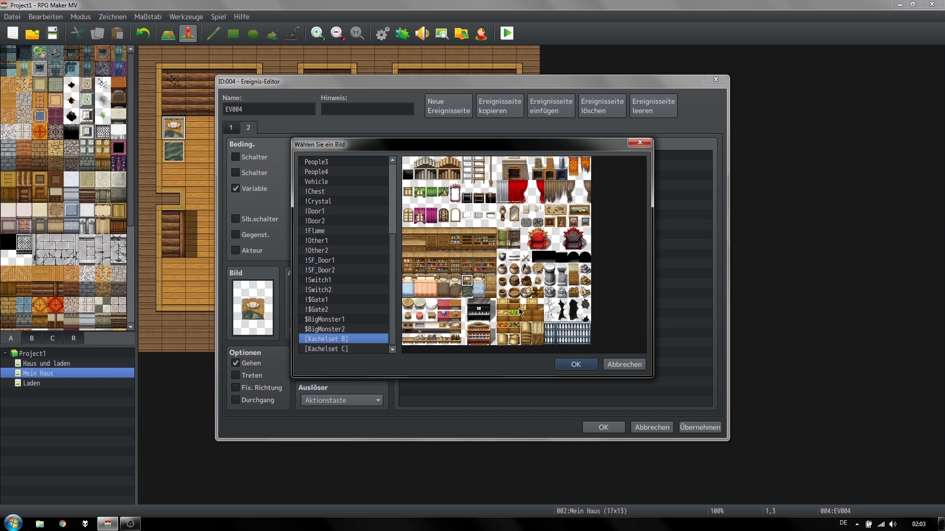
double_click(459, 284)
left_click(585, 426)
Step: Add a page 2 to the green bed with a Bett variable condition and a different bed graphic
double_click(173, 152)
left_click(490, 111)
left_click(550, 107)
left_click(335, 188)
key("Escape")
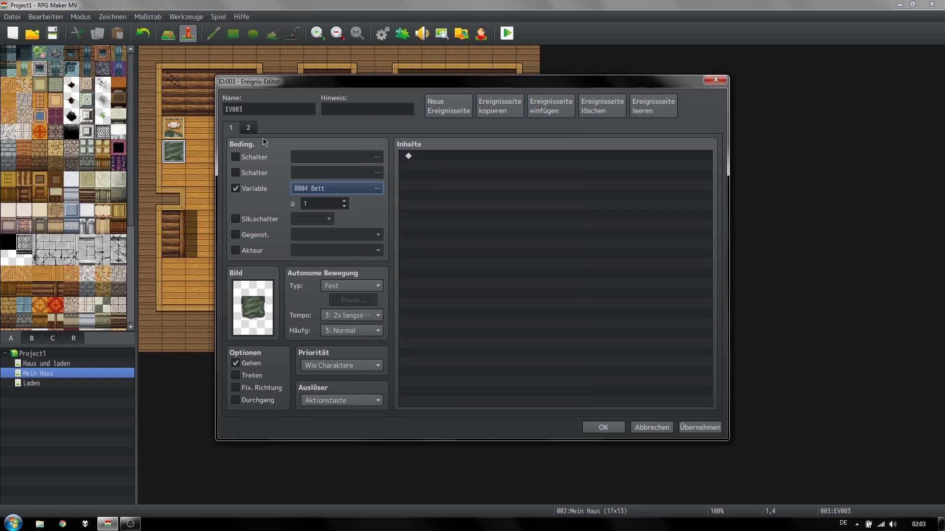
left_click(344, 200)
left_click(335, 189)
double_click(497, 181)
double_click(253, 307)
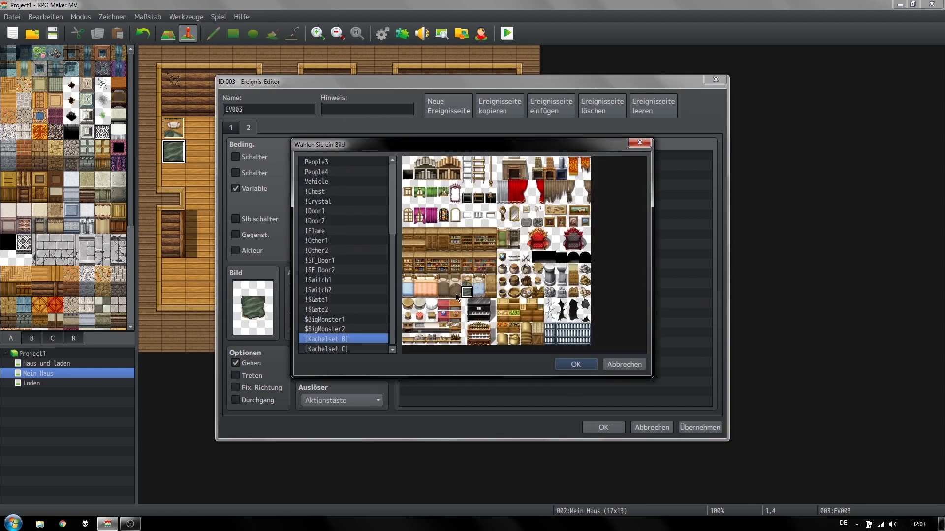
double_click(455, 294)
left_click(610, 428)
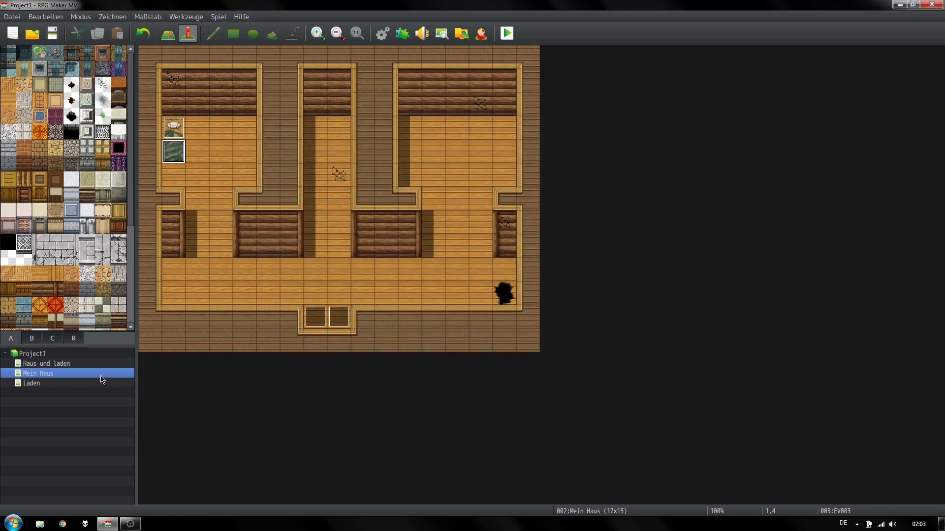
Step: On the Laden shop map, copy the bed event and paste it onto the neighbouring bed
left_click(59, 386)
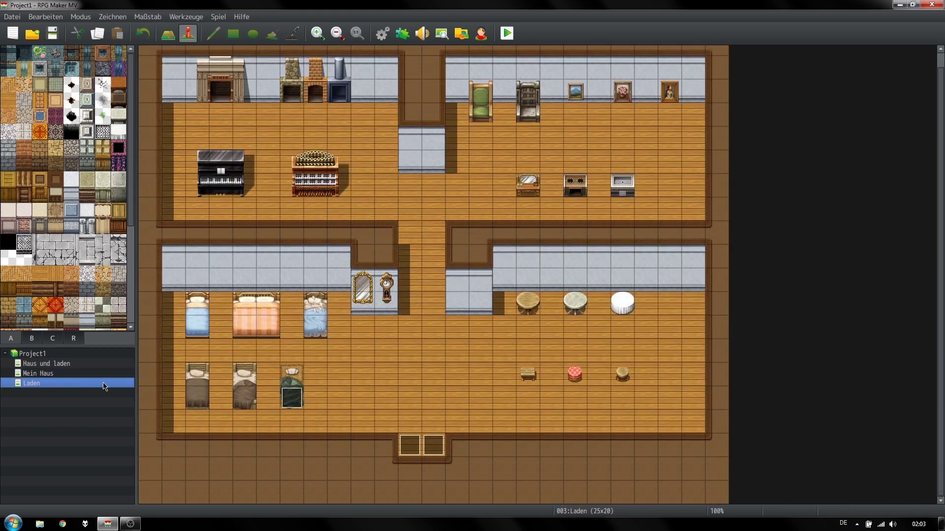
right_click(287, 400)
left_click(317, 441)
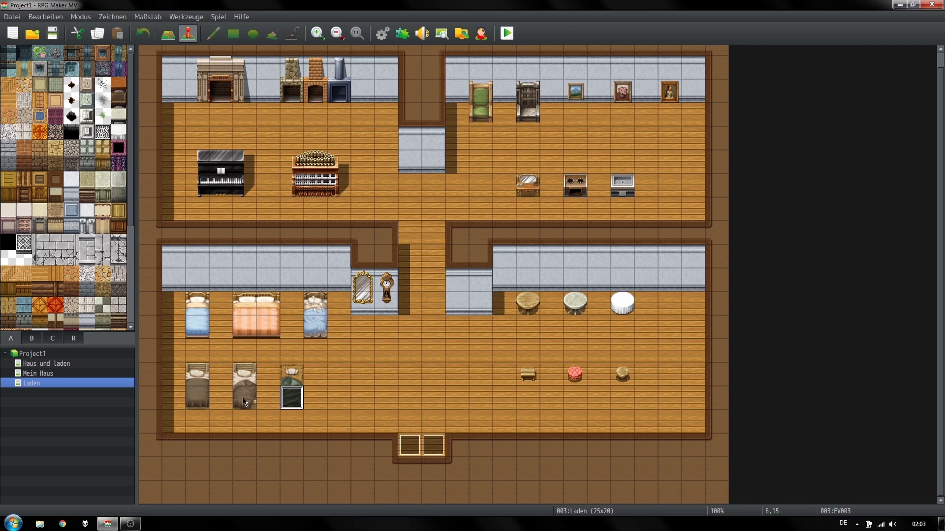
right_click(243, 397)
left_click(295, 449)
Step: Make the pasted bed set Bett to 2, require Bett ≥ 2 on page 3, and apply
double_click(254, 405)
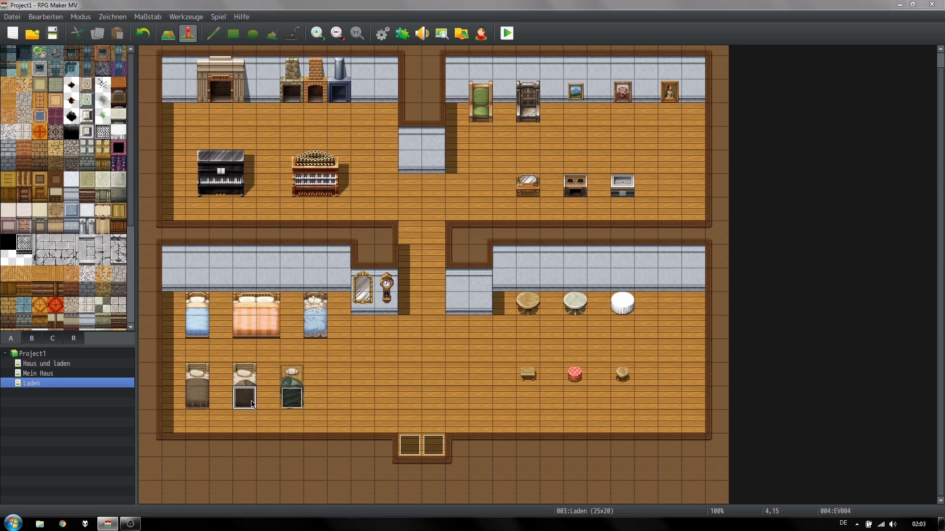
left_click(248, 128)
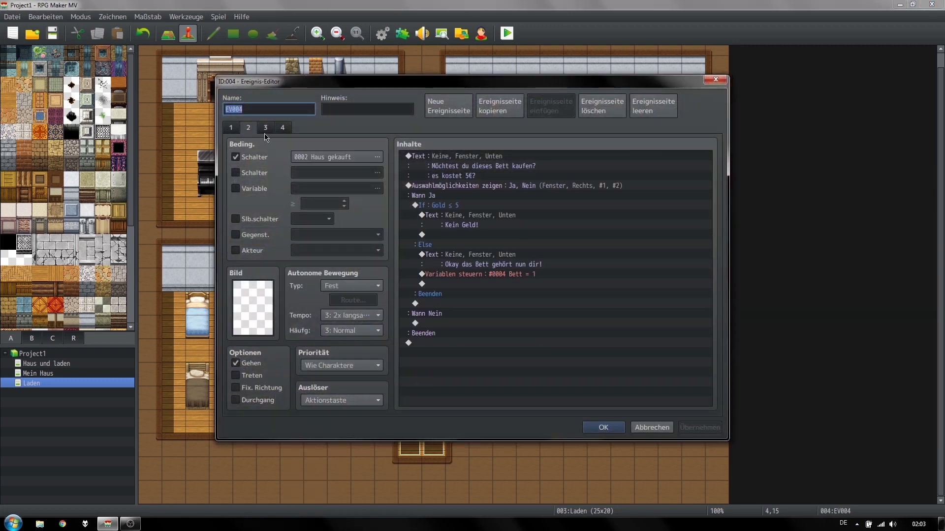
double_click(489, 273)
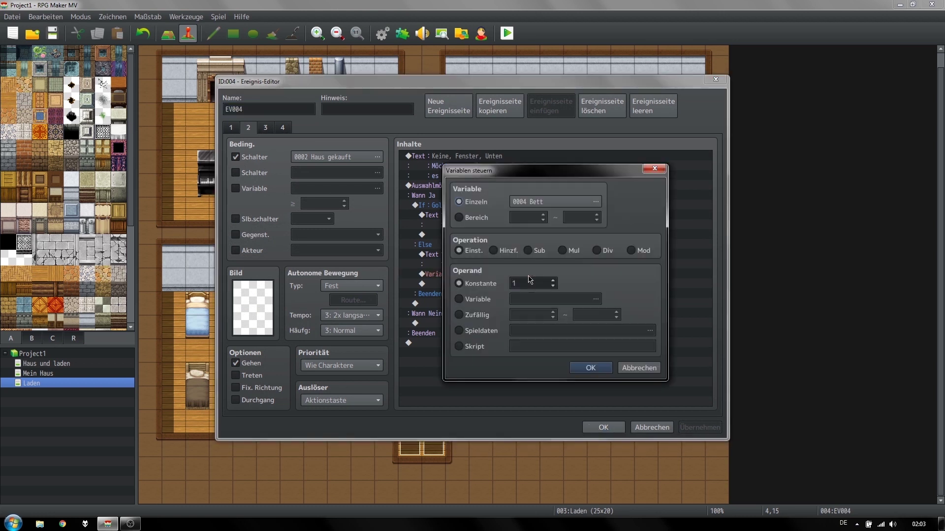
left_click(600, 371)
left_click(266, 128)
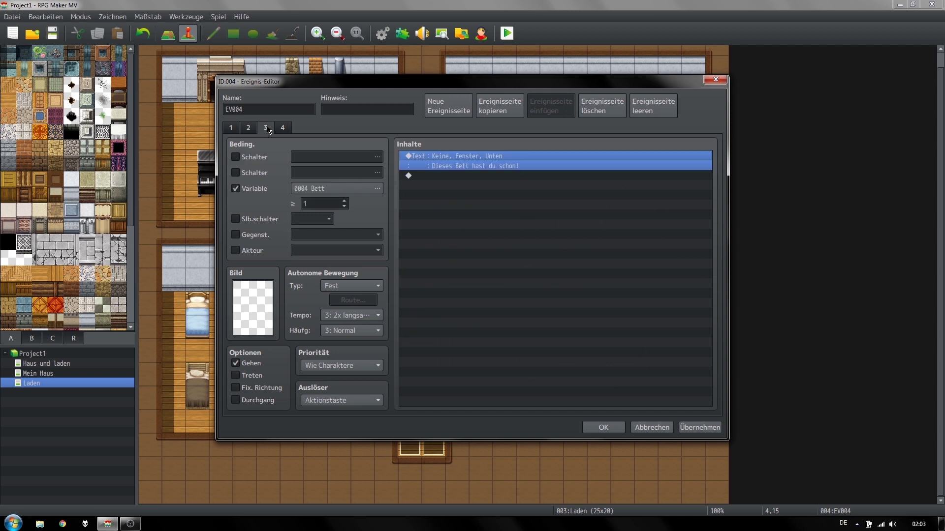
left_click(344, 202)
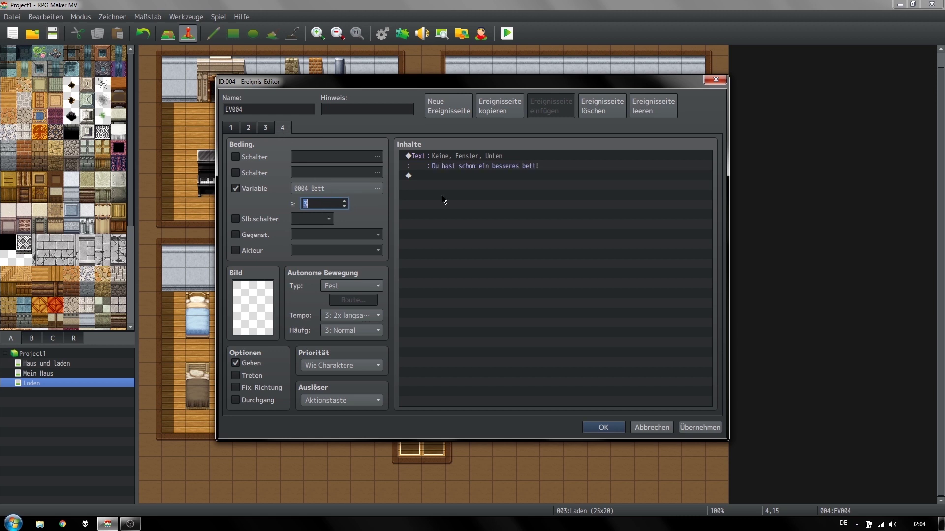
left_click(708, 428)
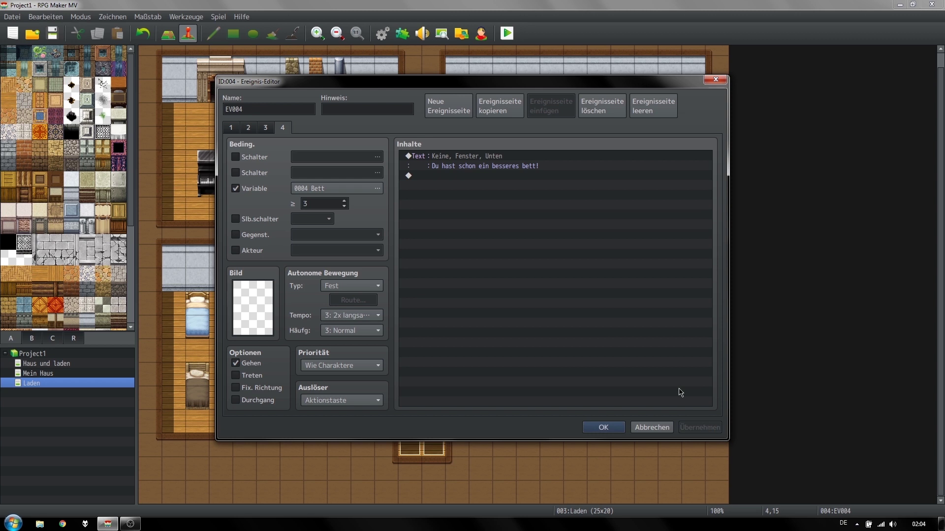
Step: Recheck page 3, page 2's Bett = 2 command and its purchase confirmation message
left_click(266, 128)
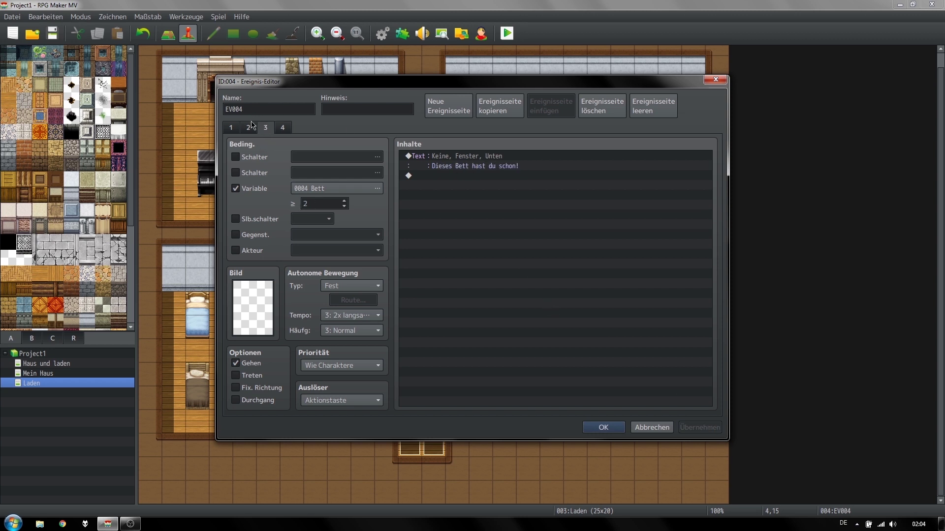
left_click(250, 127)
left_click(490, 277)
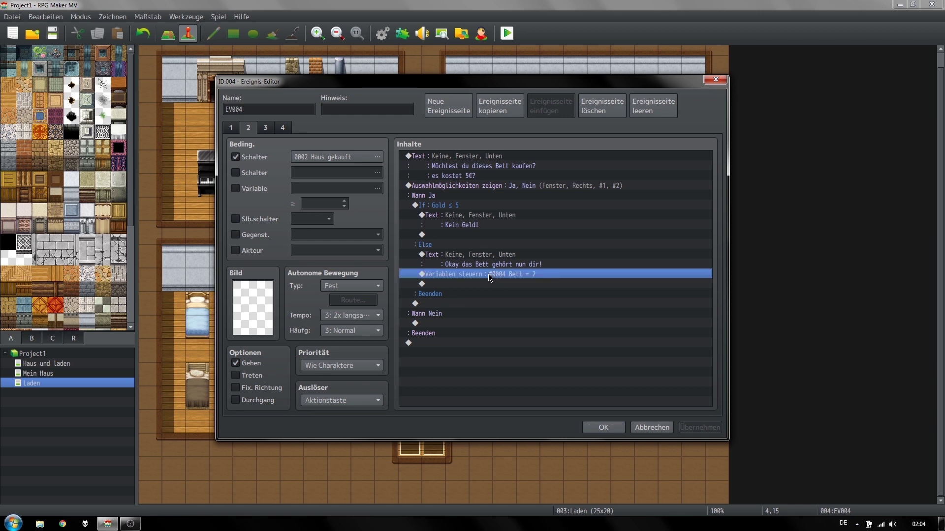
left_click(558, 262)
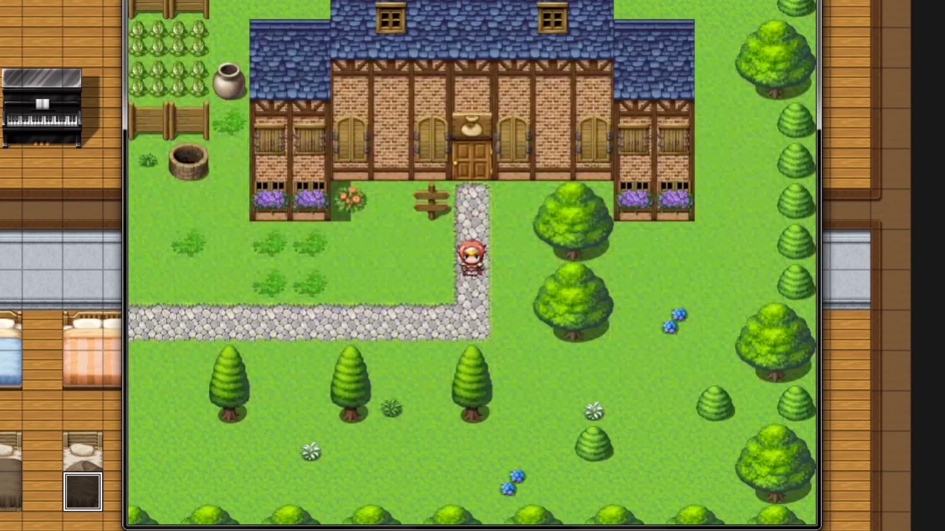
Step: In the playtest, buy the green bed, then walk to the neighbouring bed and buy it
key("Return")
key("Return")
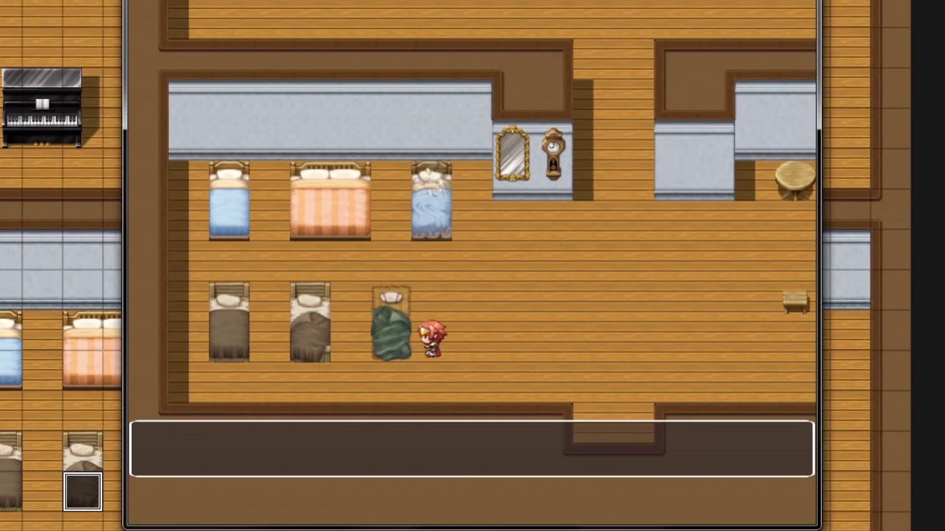
key("Return")
key("Return")
key("Return")
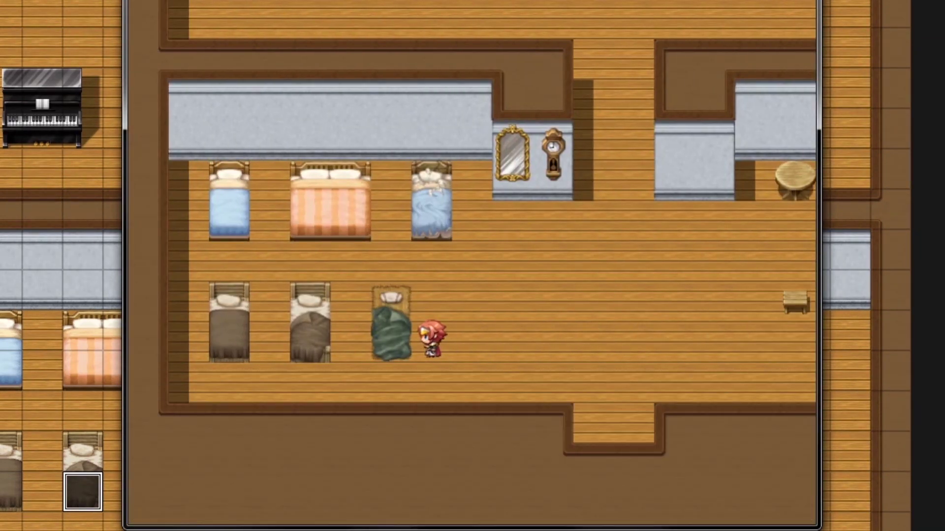
key("Right")
key("Down")
key("Down")
key("Down")
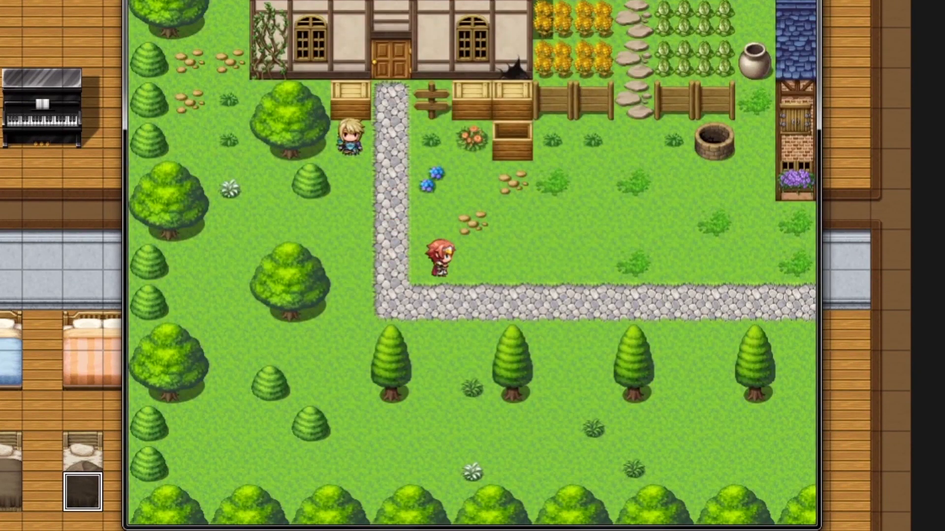
key("Left")
key("Left")
key("Down")
key("Right")
key("Return")
key("Return")
key("Return")
key("Return")
key("Return")
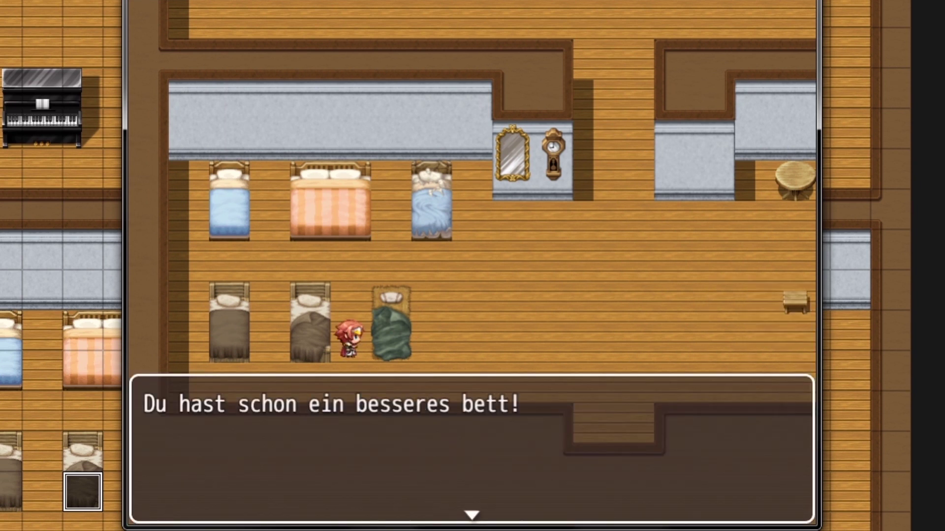
key("Return")
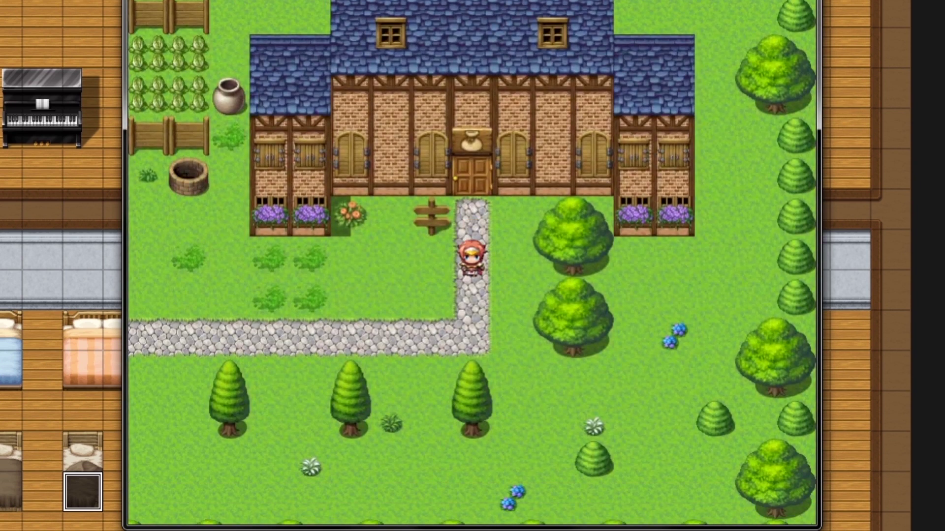